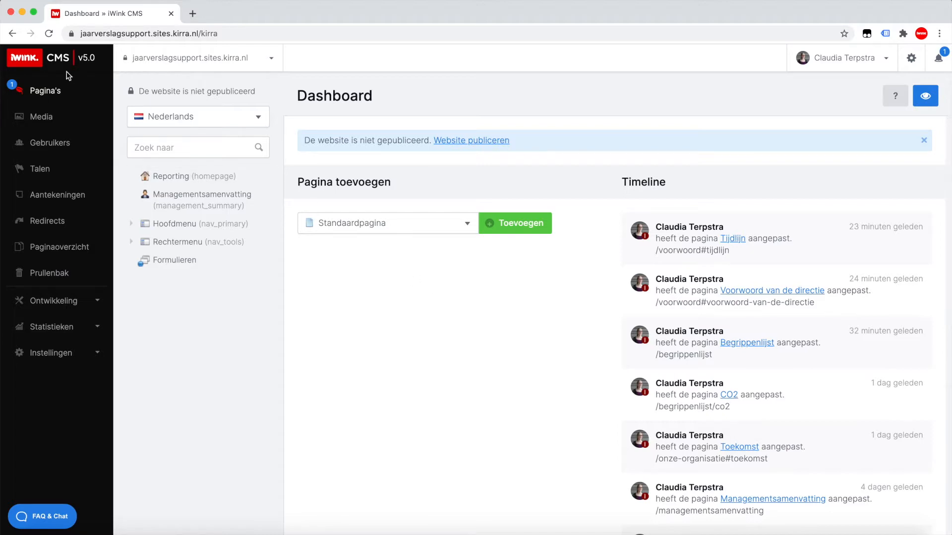
Upload the image dummy-14.jpg from the Bureaublad folder to the media library.
{"action": "left_click", "coordinate": [44, 120]}
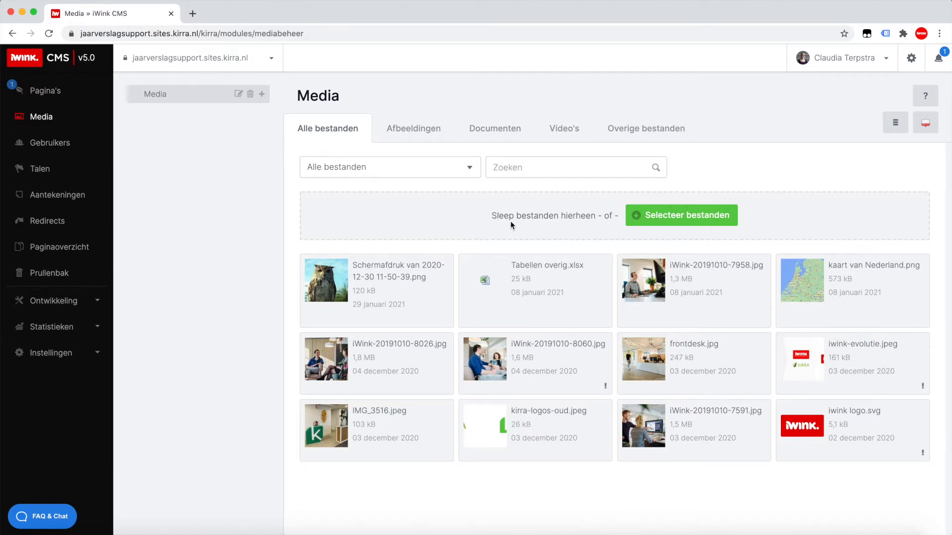
{"action": "left_click", "coordinate": [669, 219]}
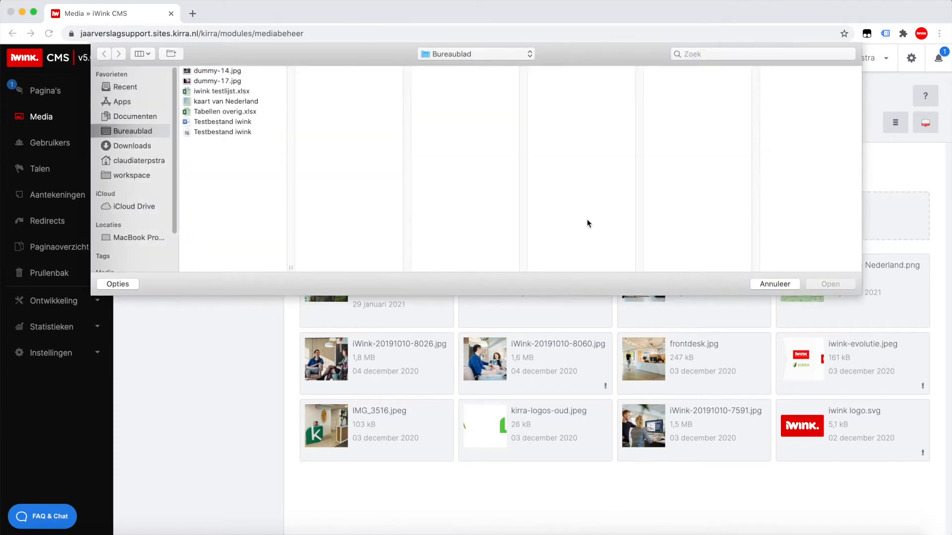
{"action": "left_click", "coordinate": [217, 71]}
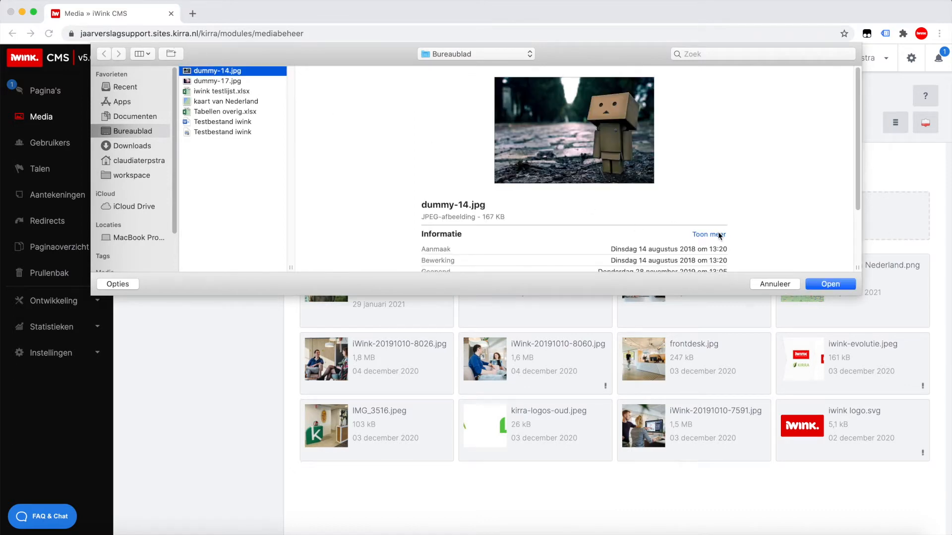
{"action": "left_click", "coordinate": [837, 284]}
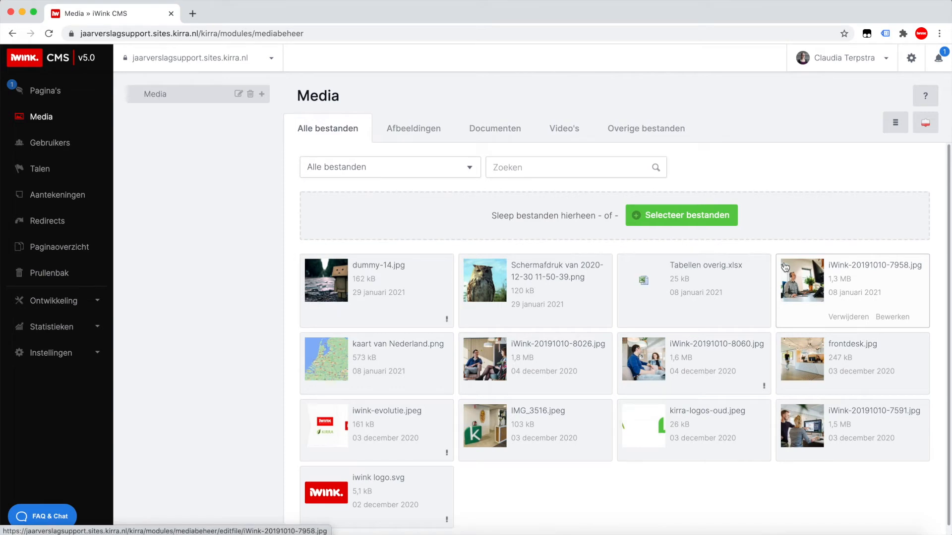
{"action": "scroll", "coordinate": [581, 470], "scroll_direction": "down", "scroll_amount": 1}
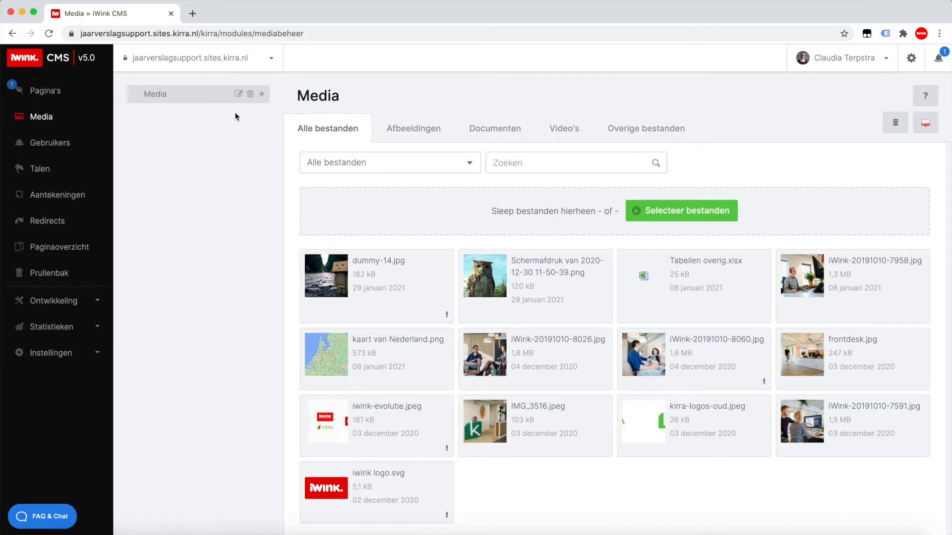
Create three folders directly under Media, titled Excelbestanden, Afbeeldingen and logo's.
{"action": "left_click", "coordinate": [263, 95]}
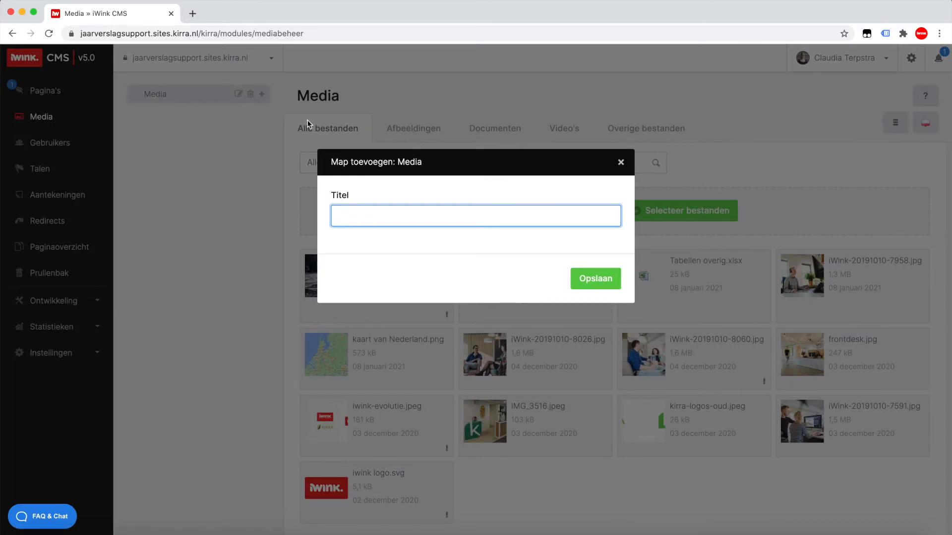
{"action": "type", "text": "Excelbestanden"}
{"action": "key", "text": "Return"}
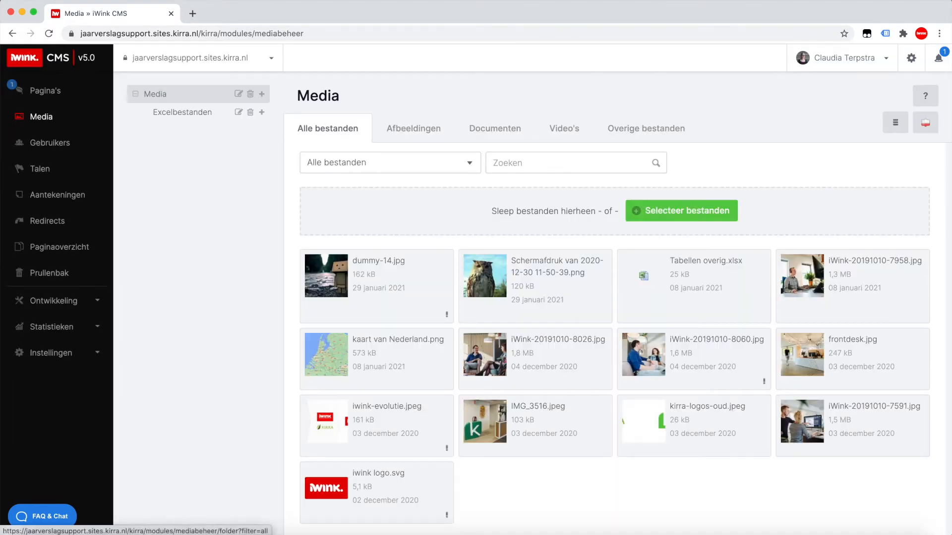
{"action": "left_click", "coordinate": [263, 94]}
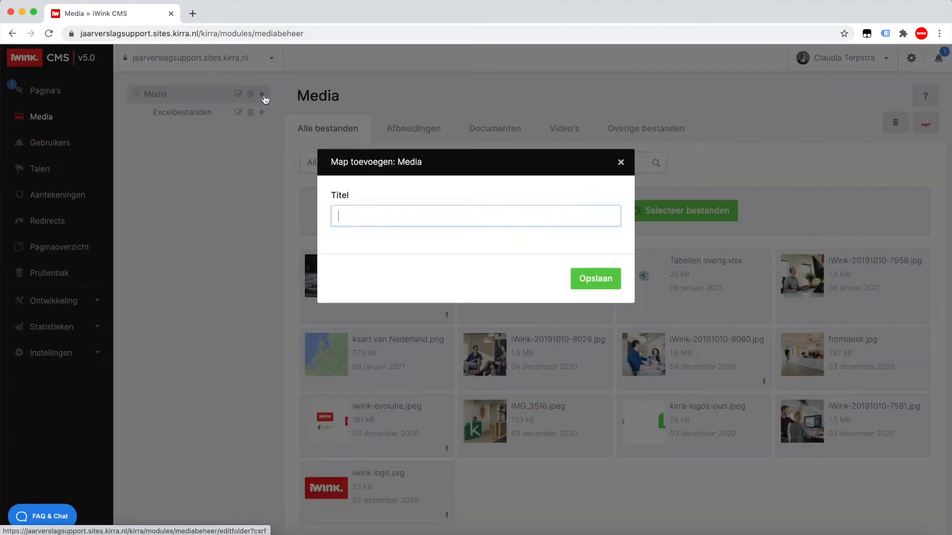
{"action": "type", "text": "Afbeeldingen"}
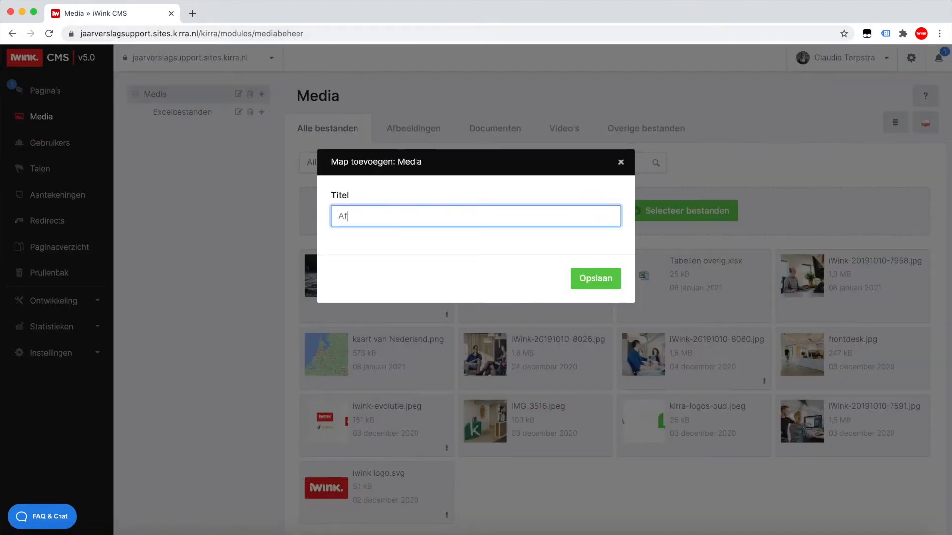
{"action": "key", "text": "Return"}
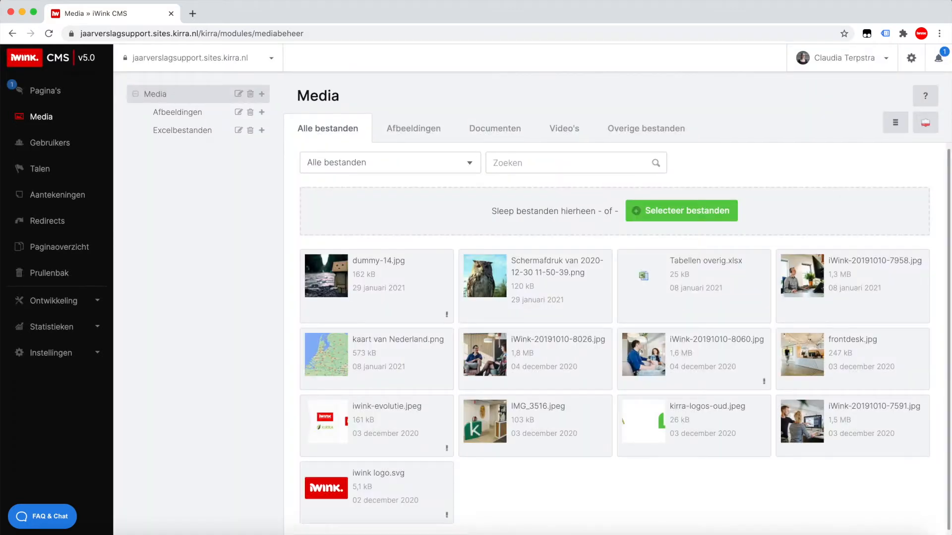
{"action": "left_click", "coordinate": [263, 94]}
{"action": "type", "text": "logo's"}
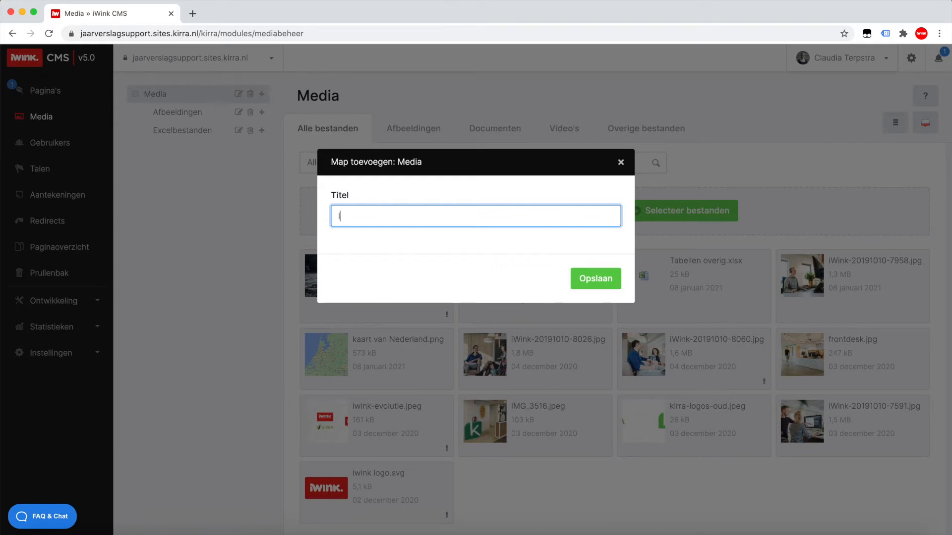
{"action": "key", "text": "Return"}
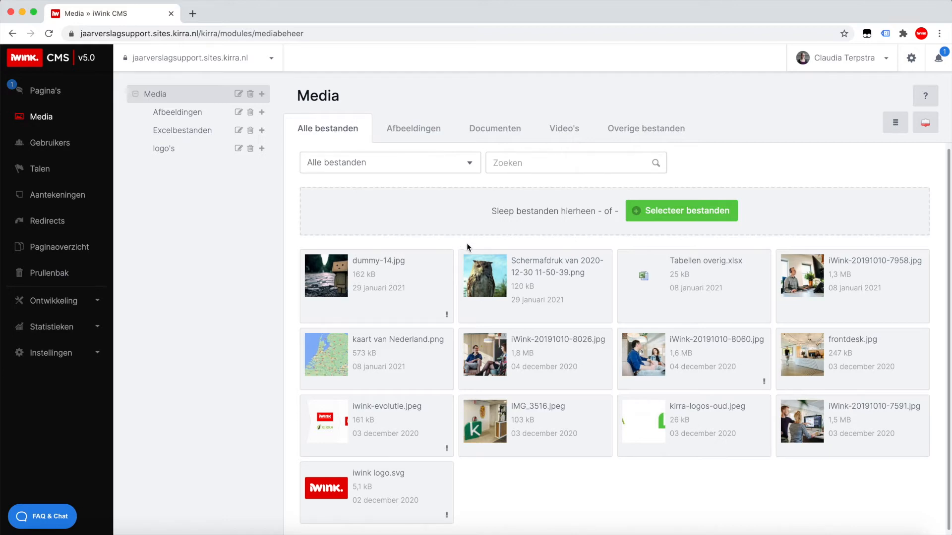
Switch the Media file overview to list view.
{"action": "mouse_move", "coordinate": [447, 254]}
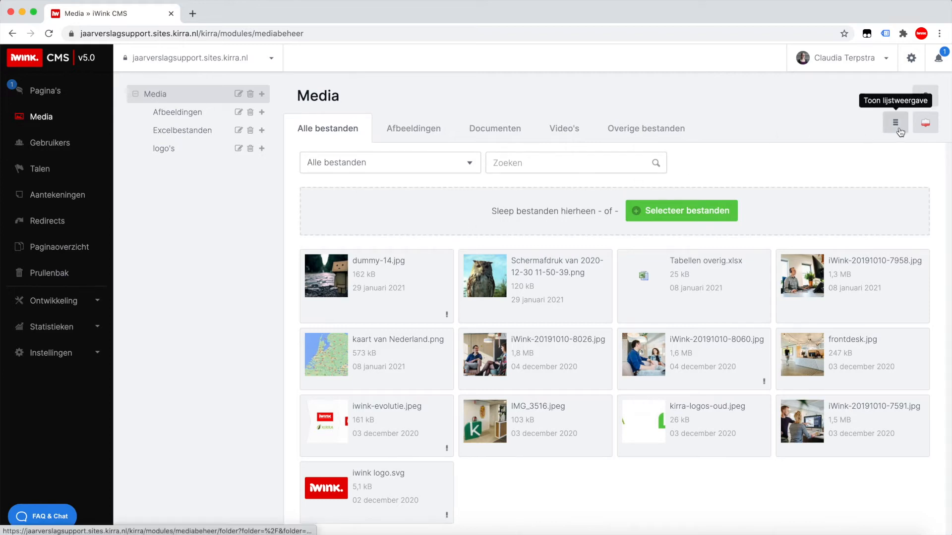
{"action": "left_click", "coordinate": [896, 126]}
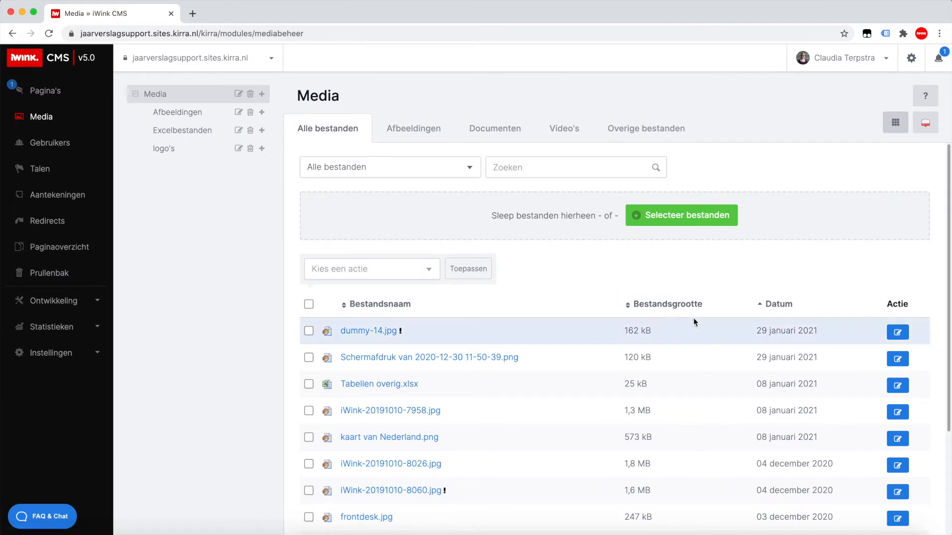
{"action": "scroll", "coordinate": [696, 317], "scroll_direction": "down", "scroll_amount": 3}
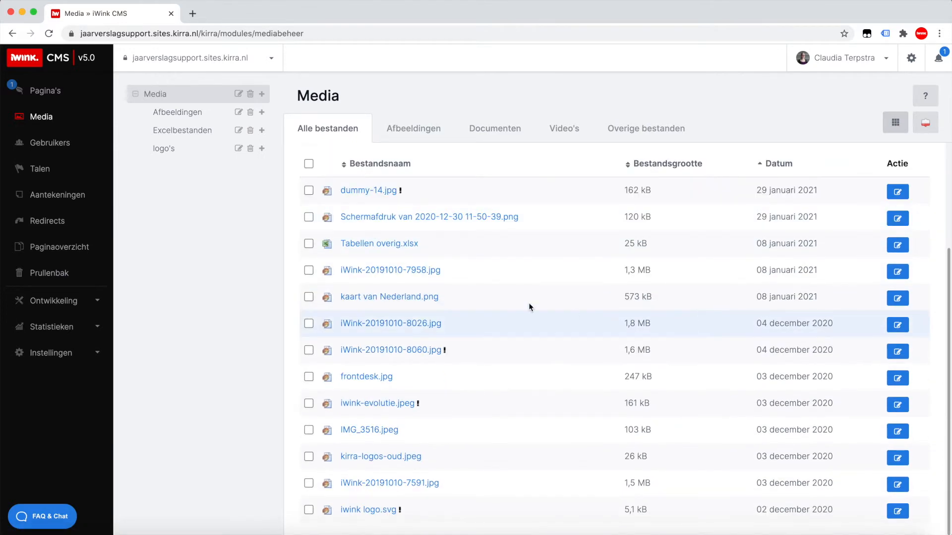
Move Tabellen overig.xlsx to the Media / Excelbestanden folder and open that folder to check its contents.
{"action": "scroll", "coordinate": [490, 296], "scroll_direction": "up", "scroll_amount": 2}
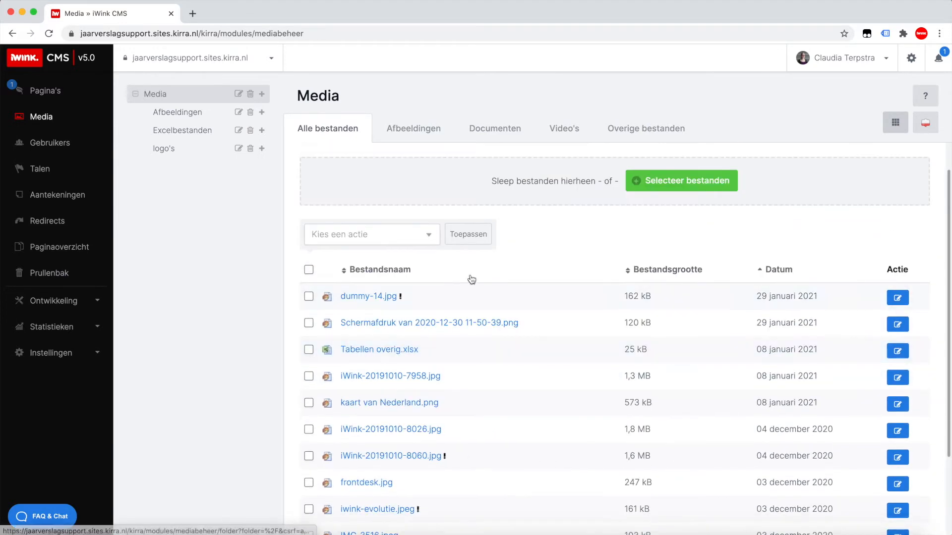
{"action": "left_click", "coordinate": [309, 353]}
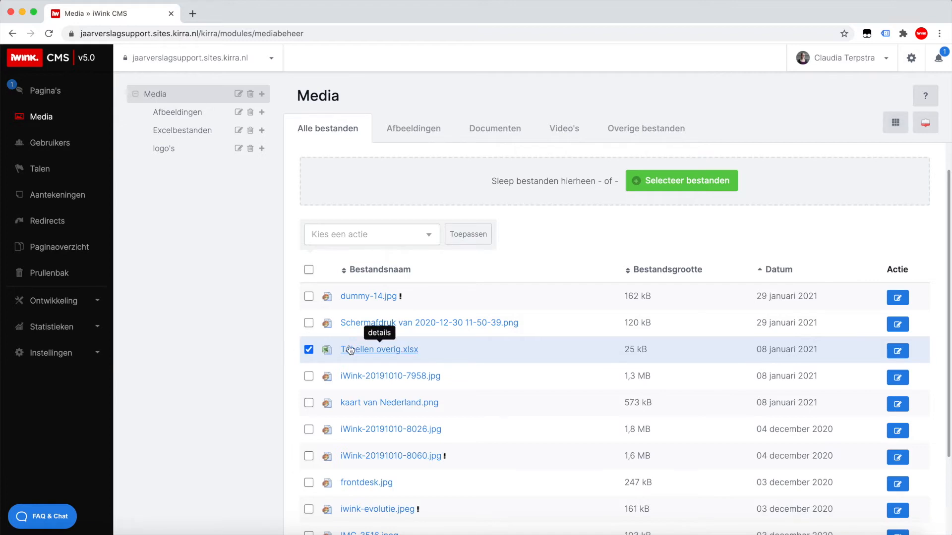
{"action": "scroll", "coordinate": [346, 337], "scroll_direction": "down", "scroll_amount": 3}
{"action": "scroll", "coordinate": [346, 336], "scroll_direction": "up", "scroll_amount": 3}
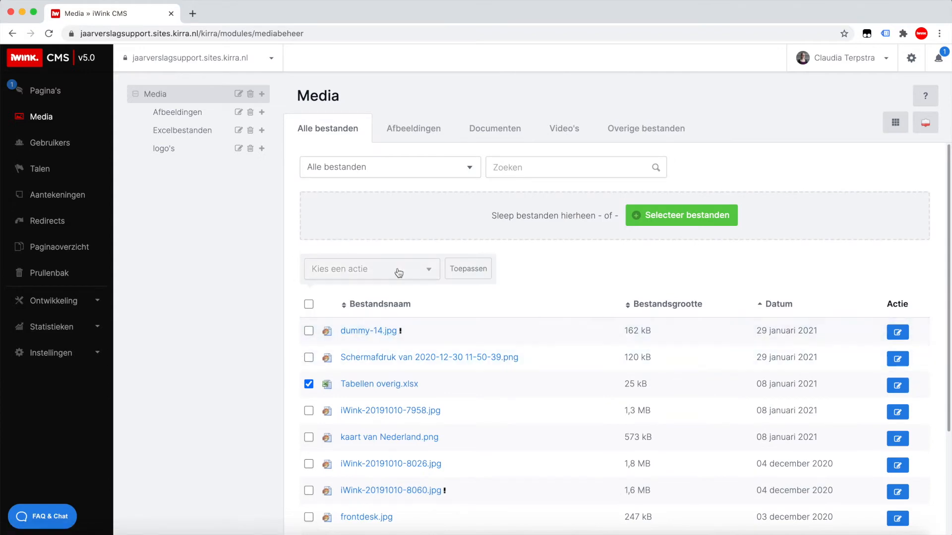
{"action": "left_click", "coordinate": [425, 270]}
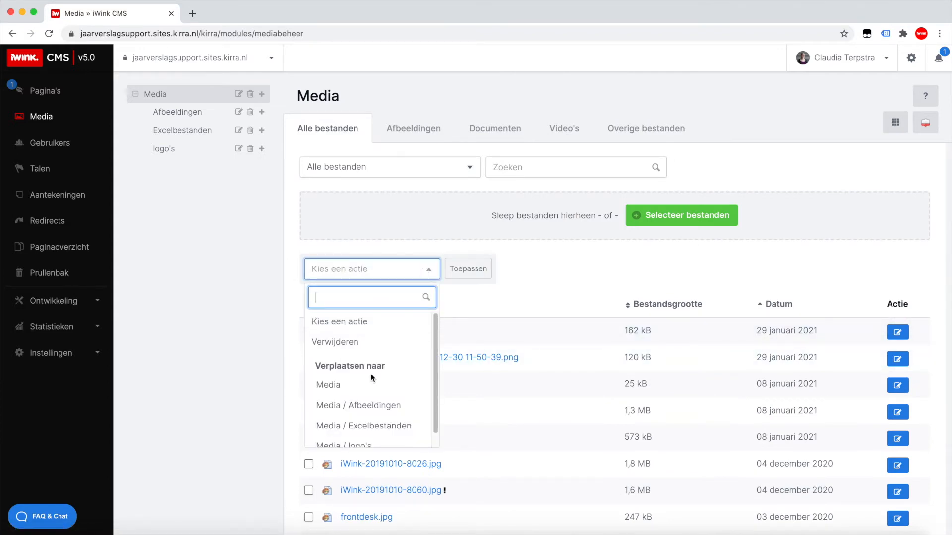
{"action": "left_click", "coordinate": [363, 425]}
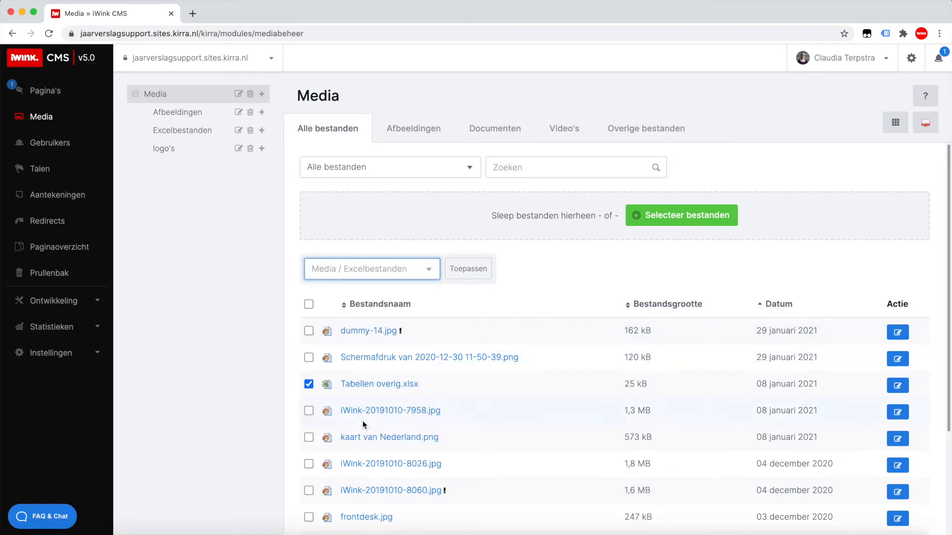
{"action": "left_click", "coordinate": [468, 269]}
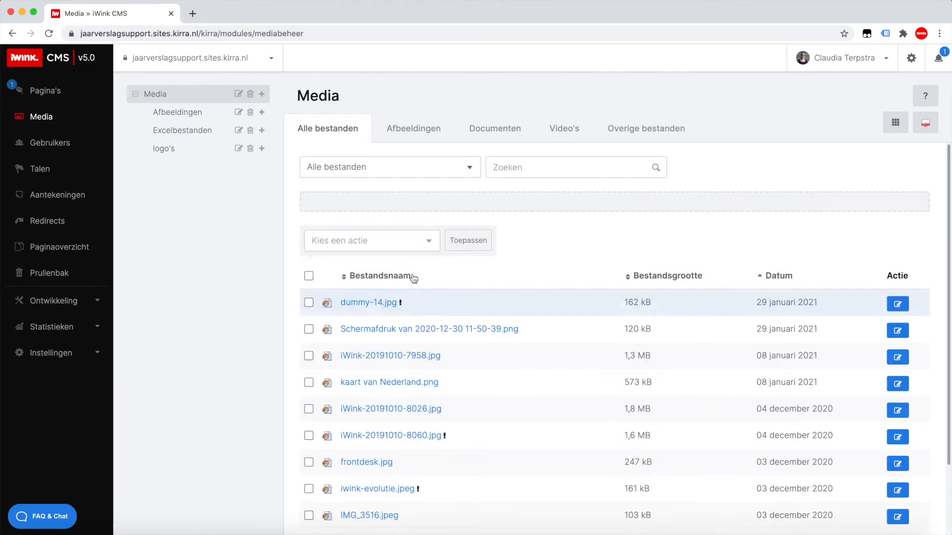
{"action": "left_click", "coordinate": [188, 132]}
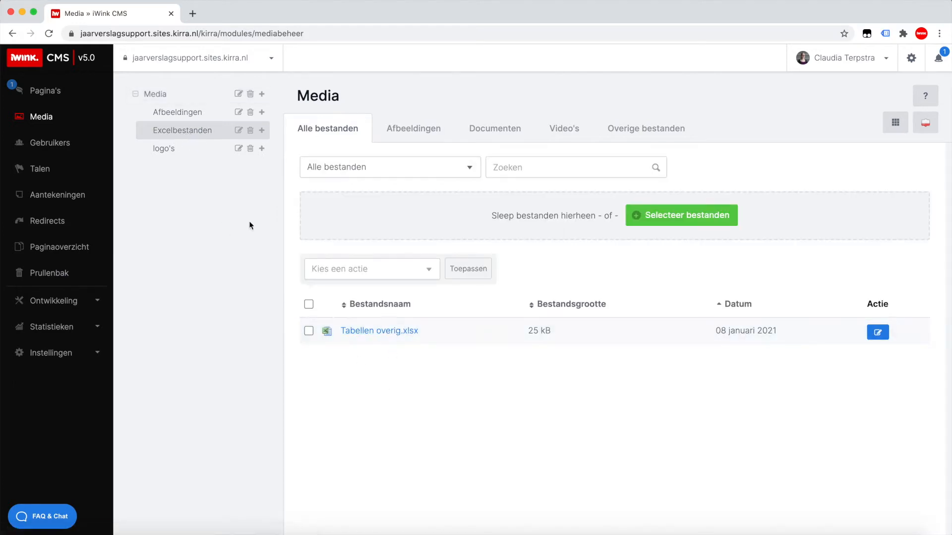
Move kirra-logos-oud.jpeg and iwink logo.svg from the Media root folder to Media / logo's.
{"action": "left_click", "coordinate": [174, 94]}
{"action": "scroll", "coordinate": [355, 298], "scroll_direction": "down", "scroll_amount": 4}
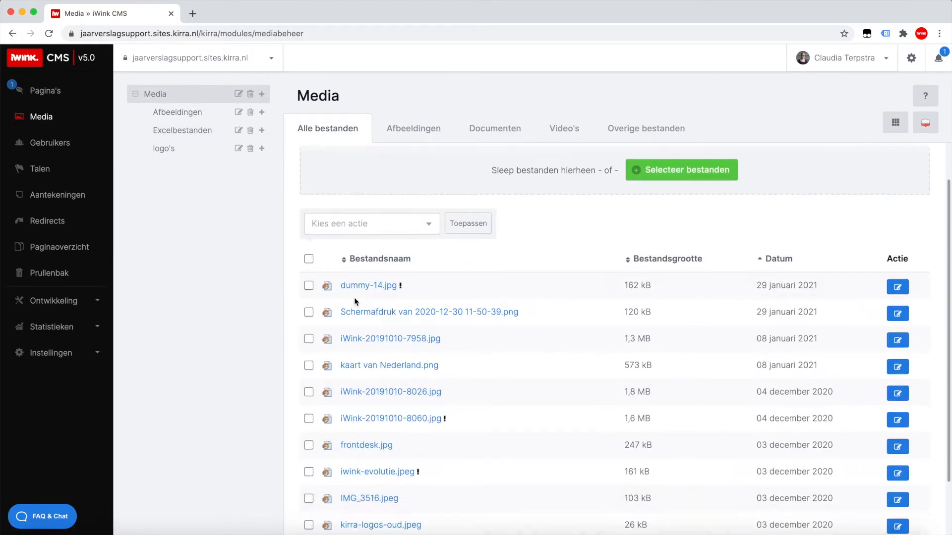
{"action": "left_click", "coordinate": [308, 457]}
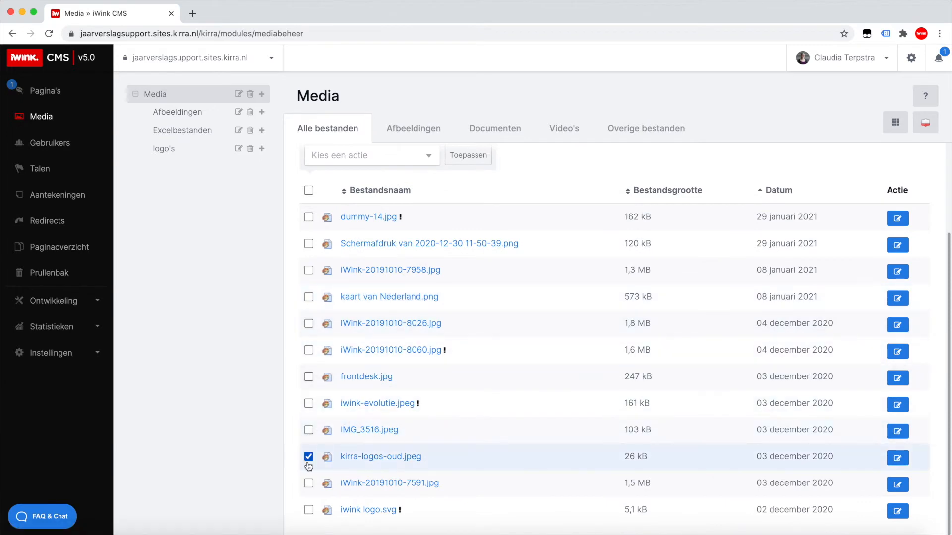
{"action": "left_click", "coordinate": [308, 510]}
{"action": "scroll", "coordinate": [372, 460], "scroll_direction": "up", "scroll_amount": 5}
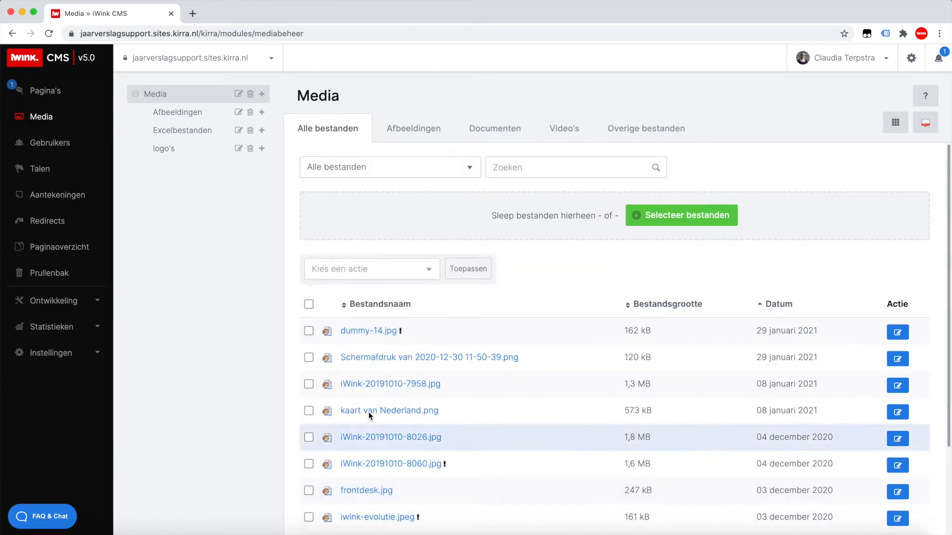
{"action": "left_click", "coordinate": [349, 270]}
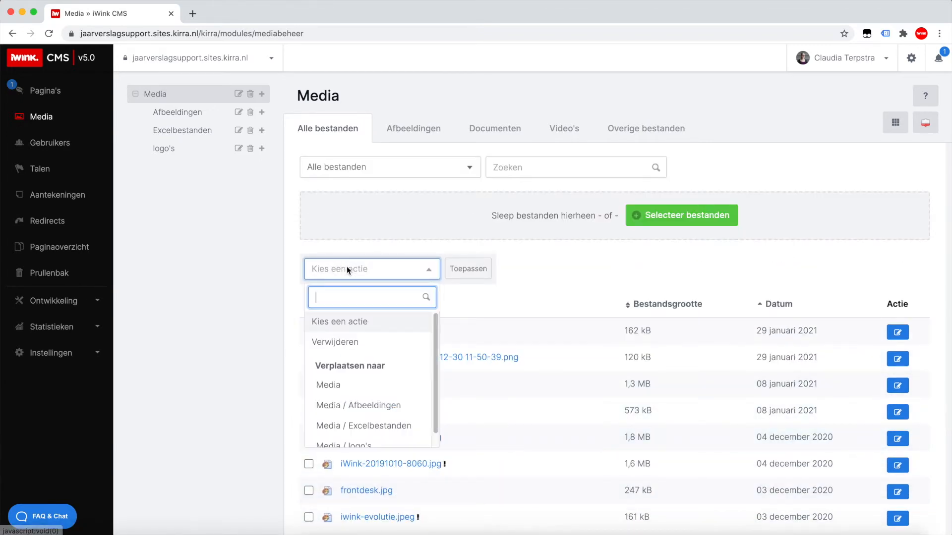
{"action": "scroll", "coordinate": [351, 361], "scroll_direction": "down", "scroll_amount": 1}
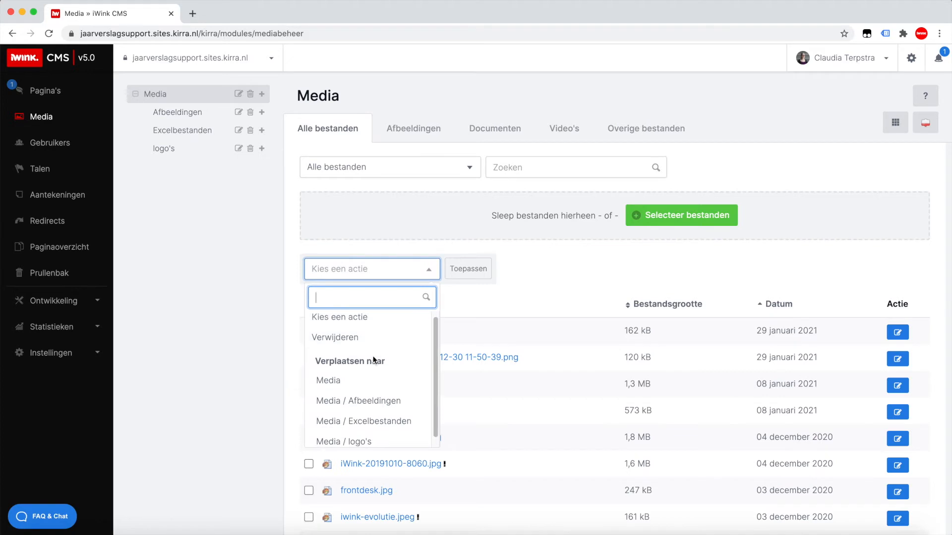
{"action": "left_click", "coordinate": [365, 433]}
{"action": "left_click", "coordinate": [470, 277]}
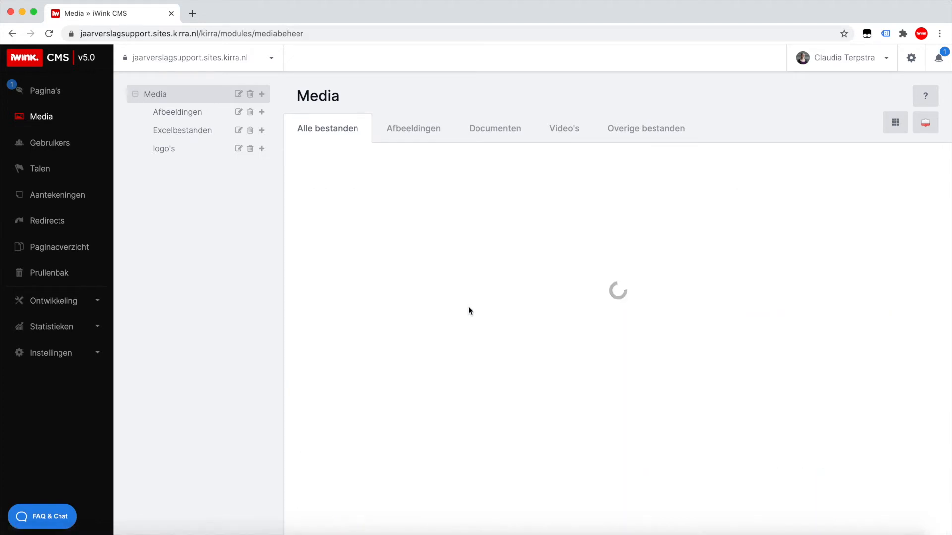
Move all remaining files in the Media root folder to Media / Afbeeldingen and reopen the root folder.
{"action": "scroll", "coordinate": [479, 286], "scroll_direction": "down", "scroll_amount": 1}
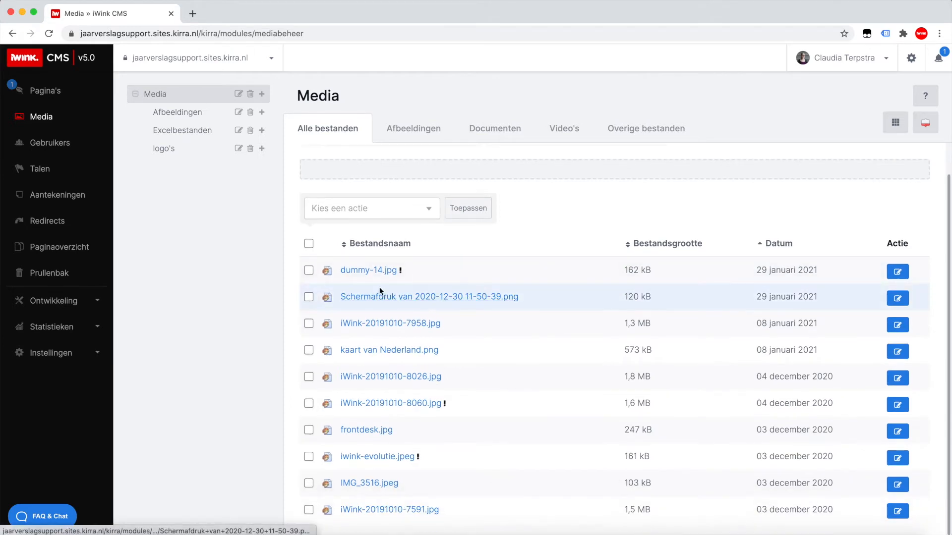
{"action": "scroll", "coordinate": [384, 294], "scroll_direction": "up", "scroll_amount": 1}
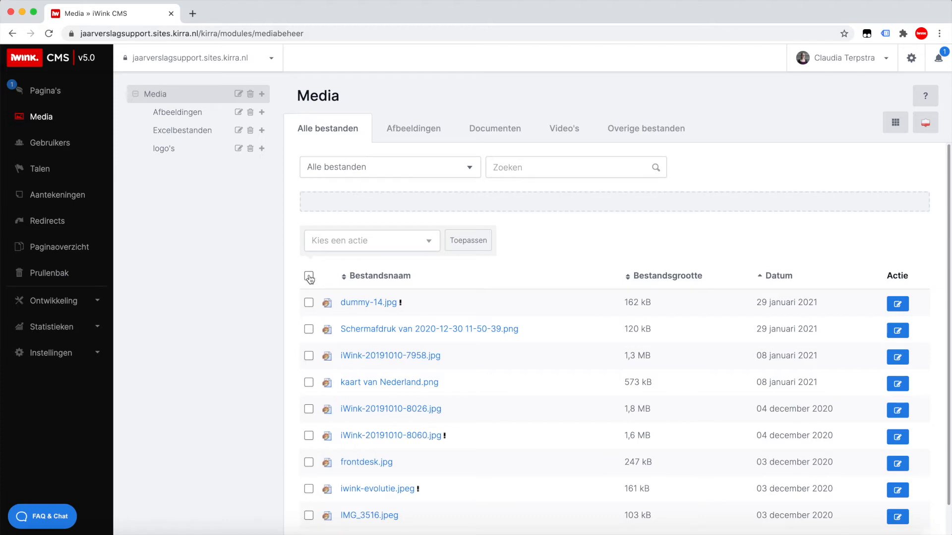
{"action": "left_click", "coordinate": [309, 276]}
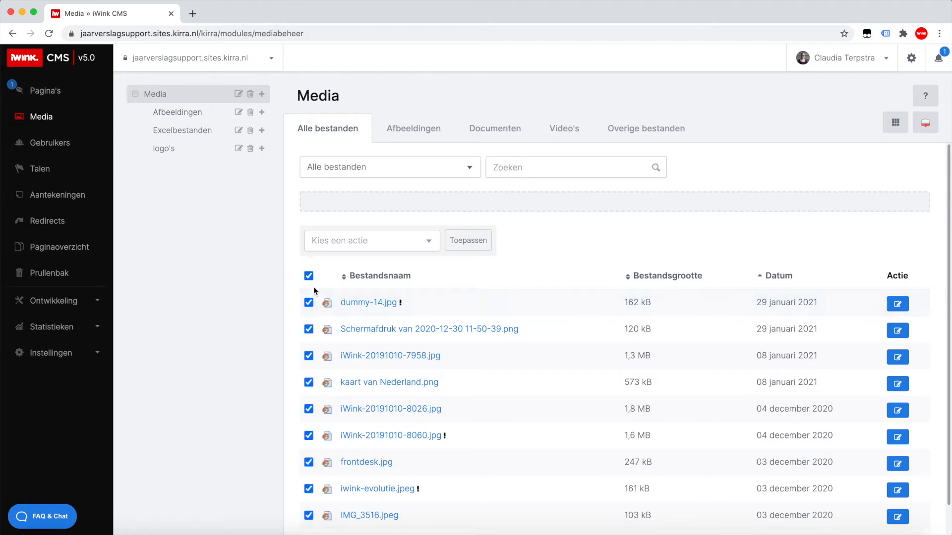
{"action": "scroll", "coordinate": [317, 379], "scroll_direction": "down", "scroll_amount": 1}
{"action": "left_click", "coordinate": [410, 211]}
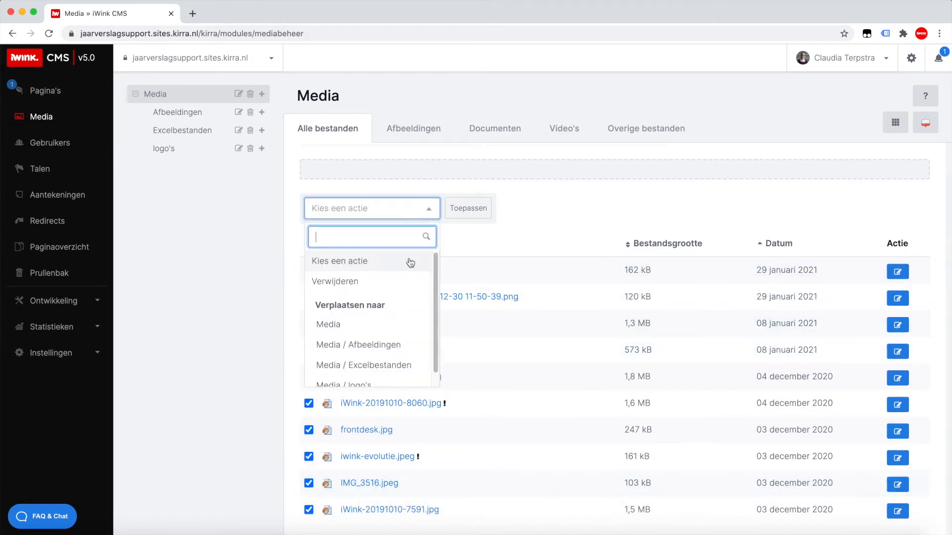
{"action": "scroll", "coordinate": [388, 306], "scroll_direction": "down", "scroll_amount": 1}
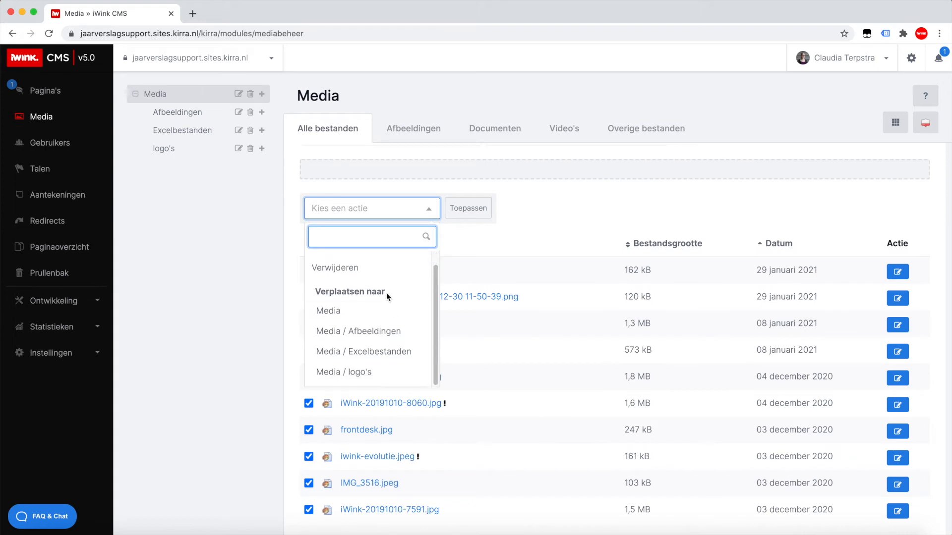
{"action": "left_click", "coordinate": [367, 332]}
{"action": "left_click", "coordinate": [483, 209]}
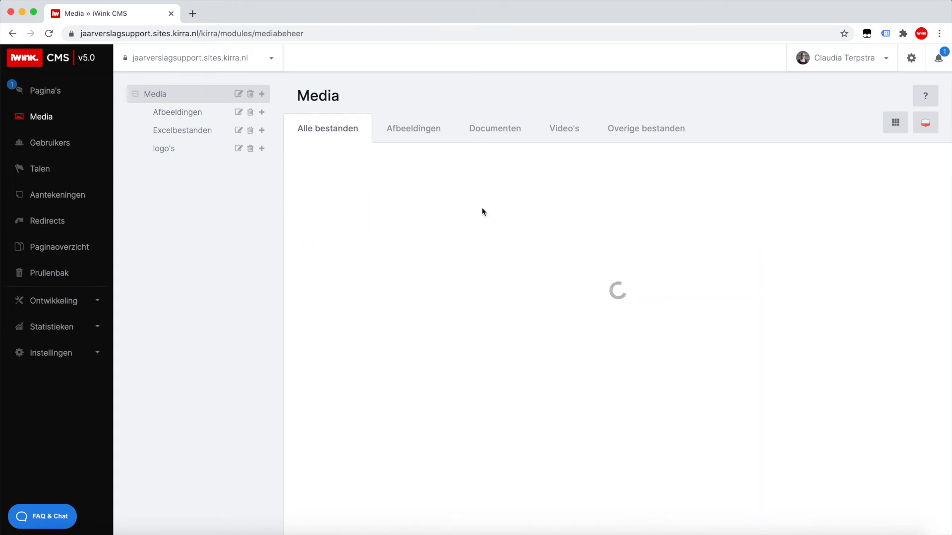
{"action": "left_click", "coordinate": [188, 97]}
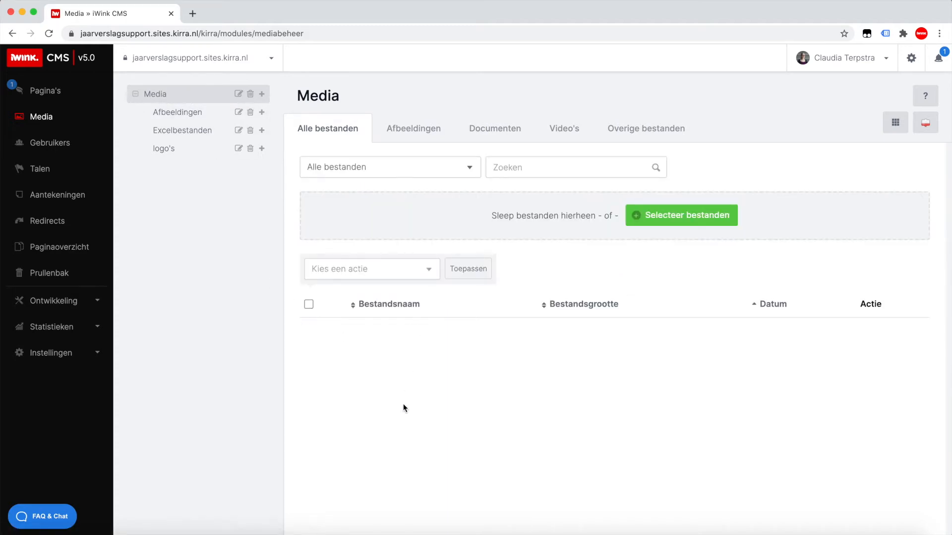
Open the Afbeeldingen, Excelbestanden and logo's folders one after another to check the files in each.
{"action": "left_click", "coordinate": [175, 112]}
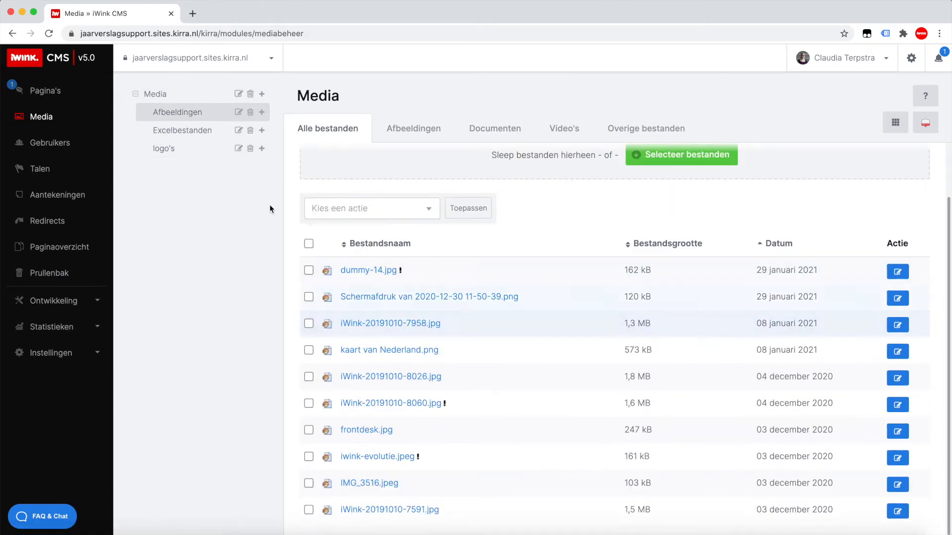
{"action": "left_click", "coordinate": [186, 132]}
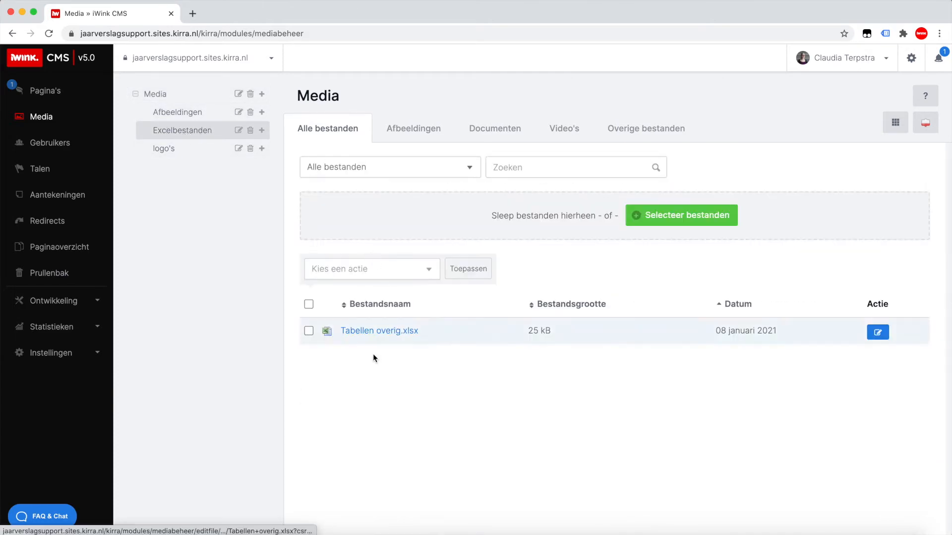
{"action": "left_click", "coordinate": [169, 149]}
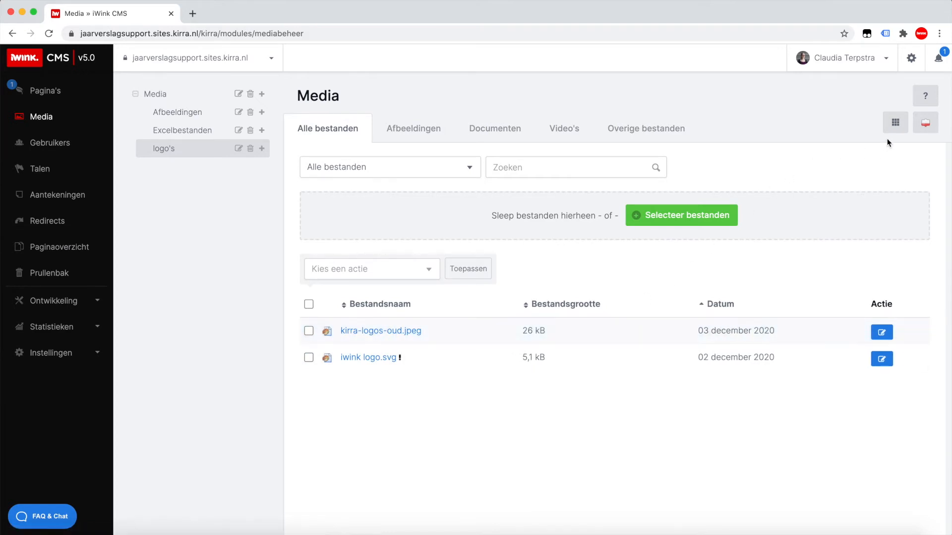
Switch the media overview to thumbnail view and browse the Excelbestanden, Afbeeldingen and Media root folders, ending in Afbeeldingen.
{"action": "left_click", "coordinate": [892, 125]}
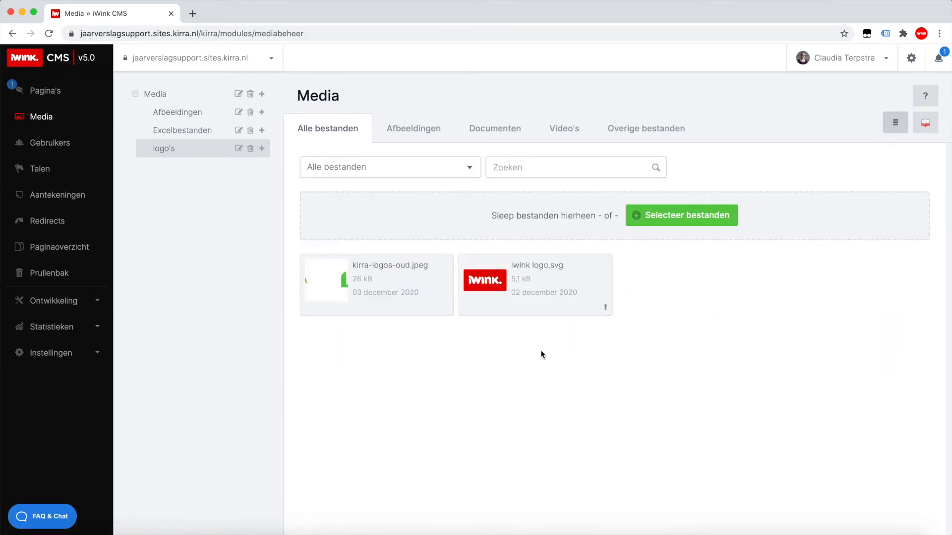
{"action": "left_click", "coordinate": [179, 130]}
{"action": "left_click", "coordinate": [180, 119]}
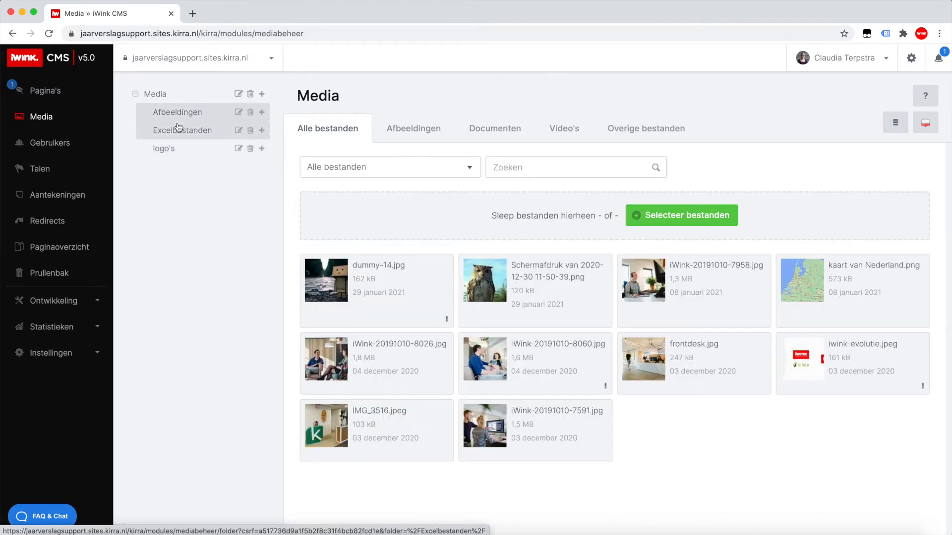
{"action": "left_click", "coordinate": [206, 101]}
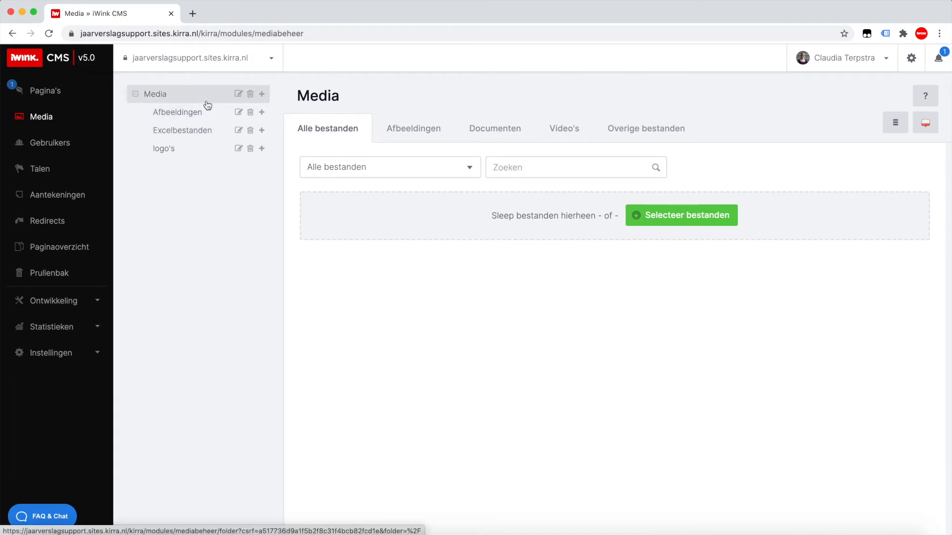
{"action": "left_click", "coordinate": [206, 114]}
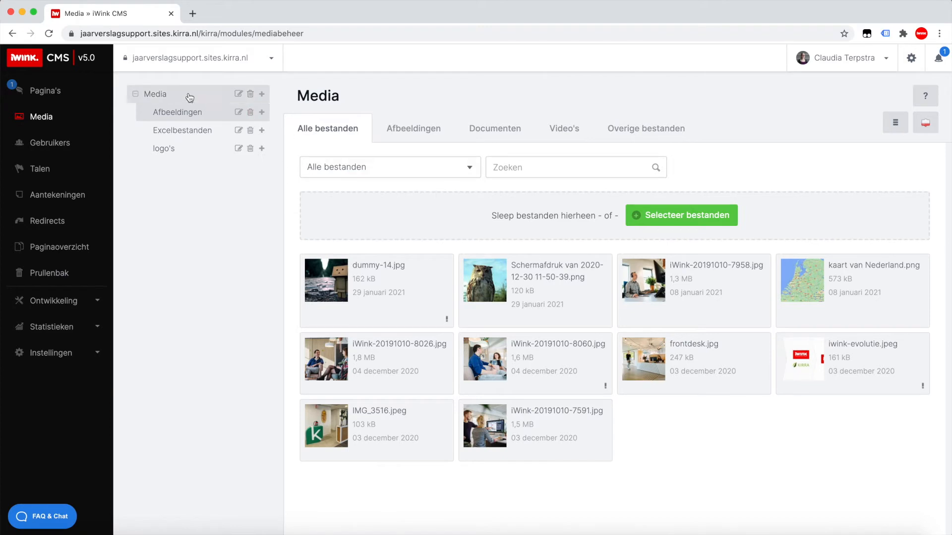
Search the media files for "logo" and then for "uil".
{"action": "left_click", "coordinate": [497, 168]}
{"action": "type", "text": "l"}
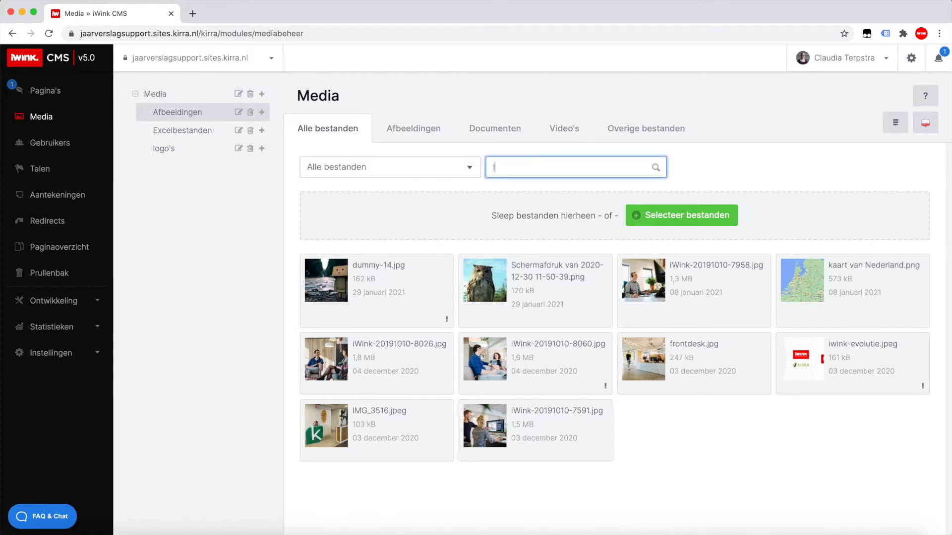
{"action": "type", "text": "ogo"}
{"action": "key", "text": "Return"}
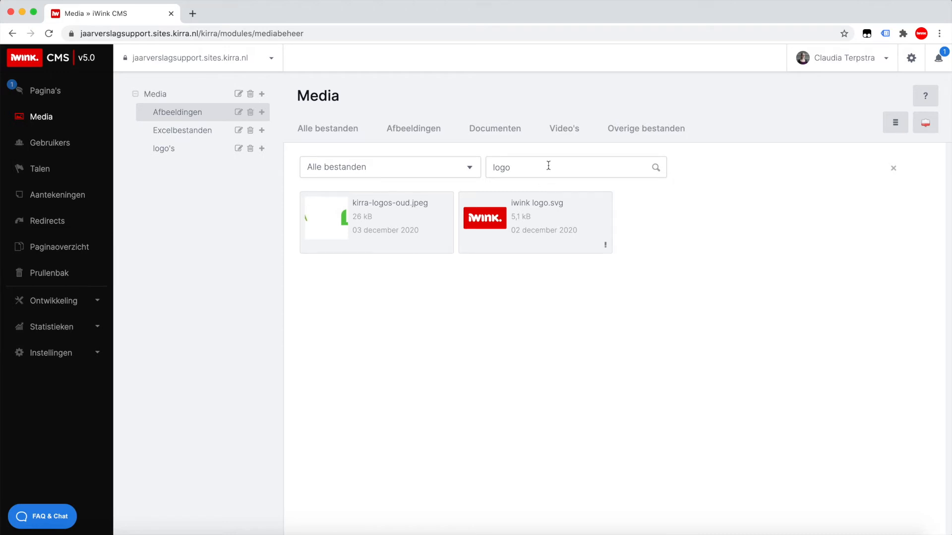
{"action": "left_click", "coordinate": [548, 165]}
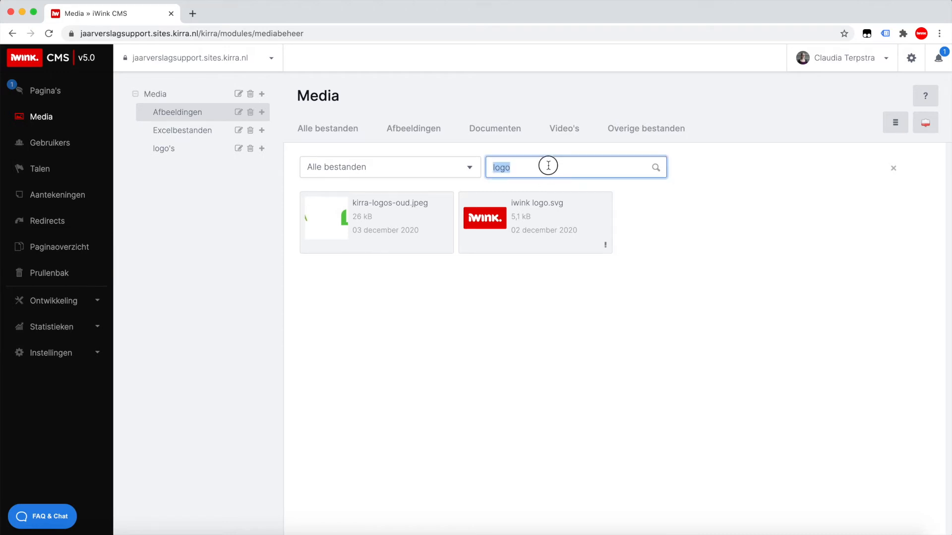
{"action": "type", "text": "uil"}
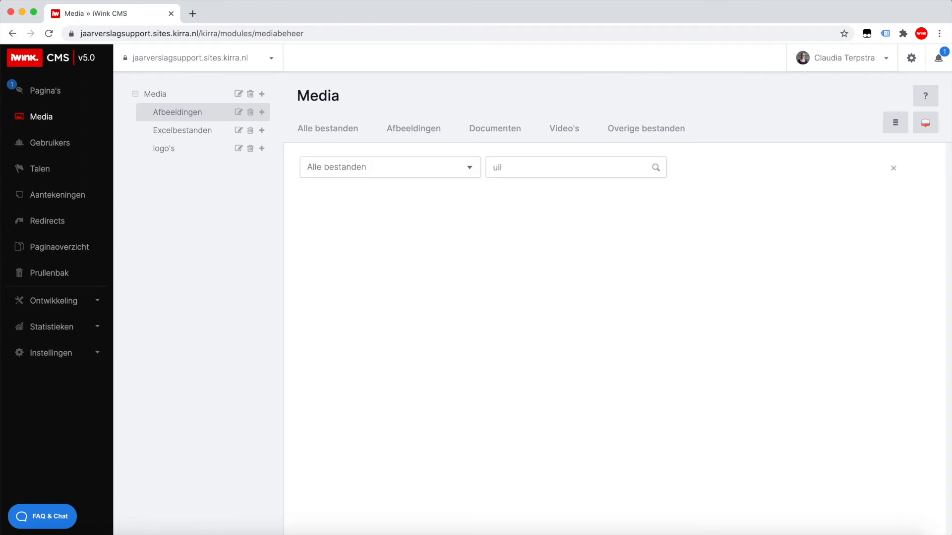
{"action": "left_click", "coordinate": [186, 108]}
{"action": "mouse_move", "coordinate": [496, 291]}
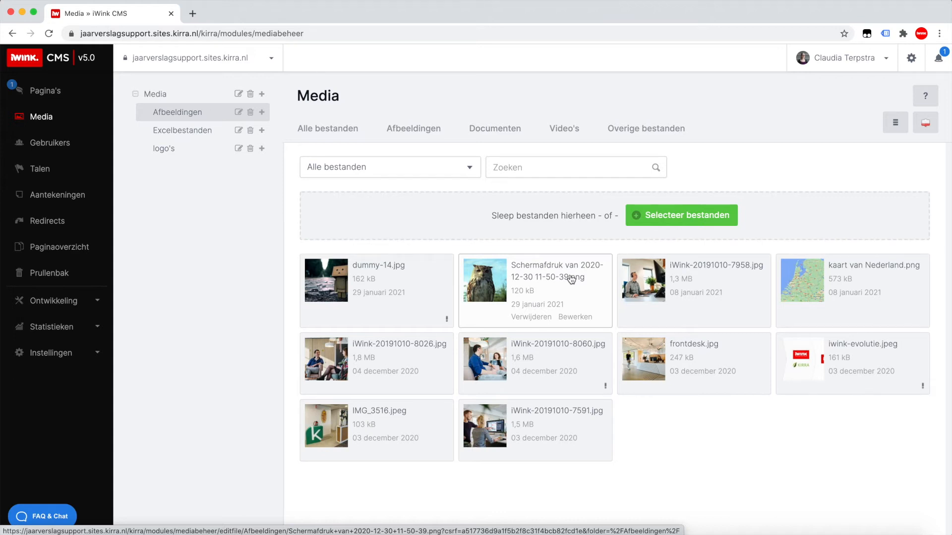
{"action": "left_click", "coordinate": [538, 272]}
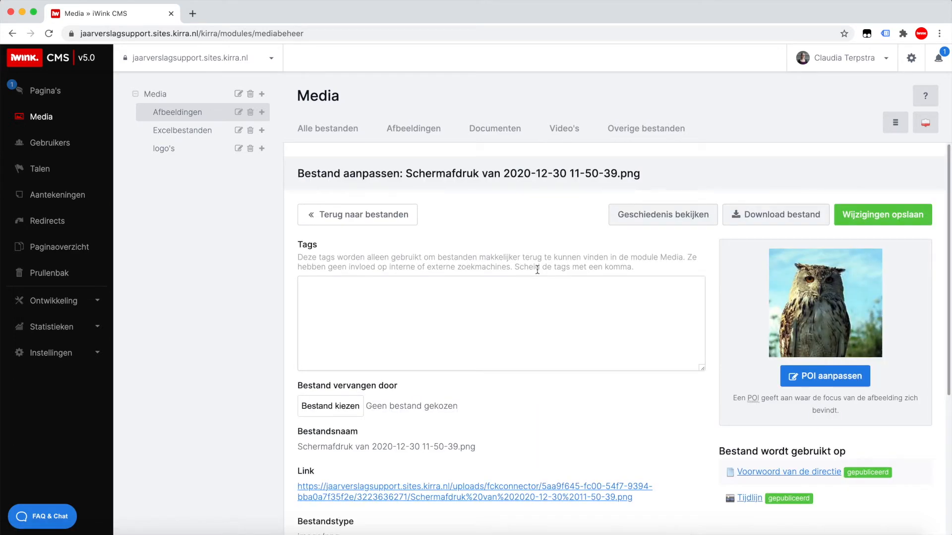
{"action": "left_click", "coordinate": [348, 299]}
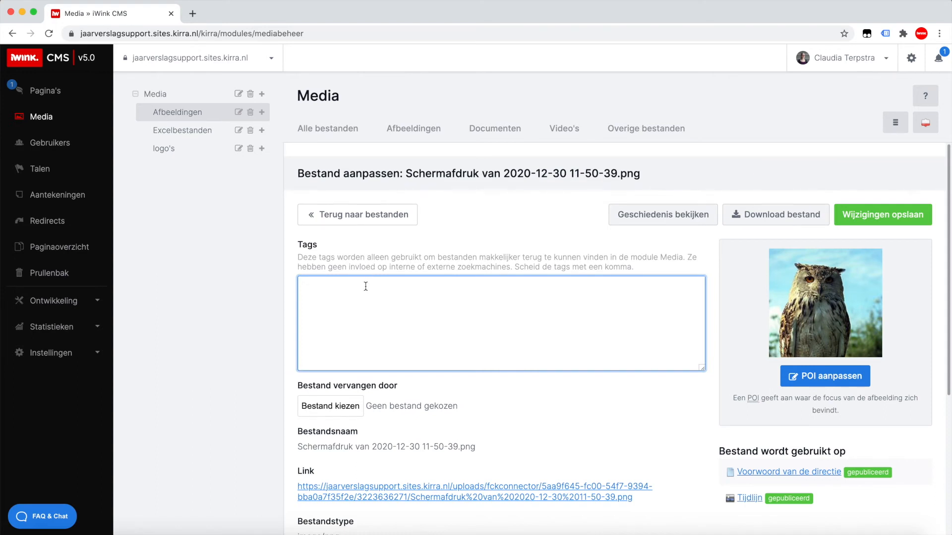
{"action": "type", "text": "uil"}
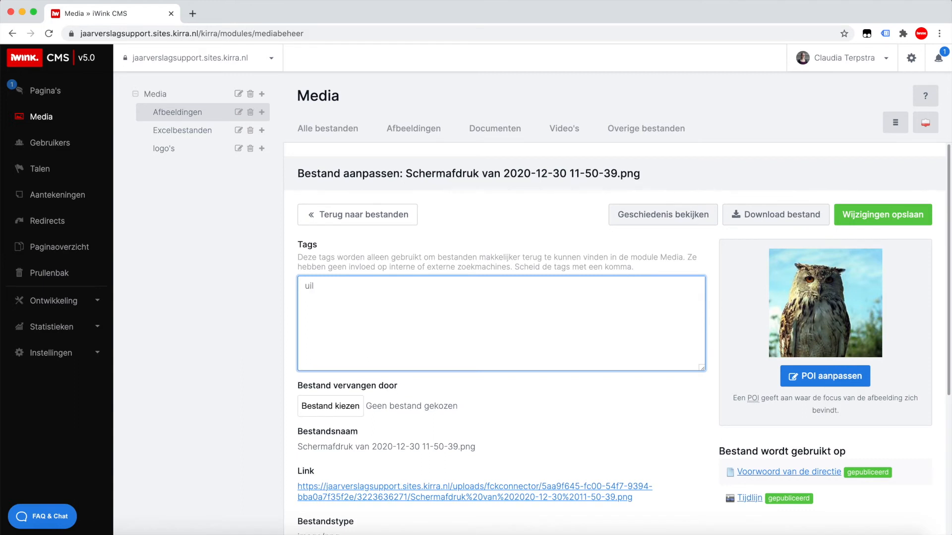
{"action": "left_click", "coordinate": [895, 218]}
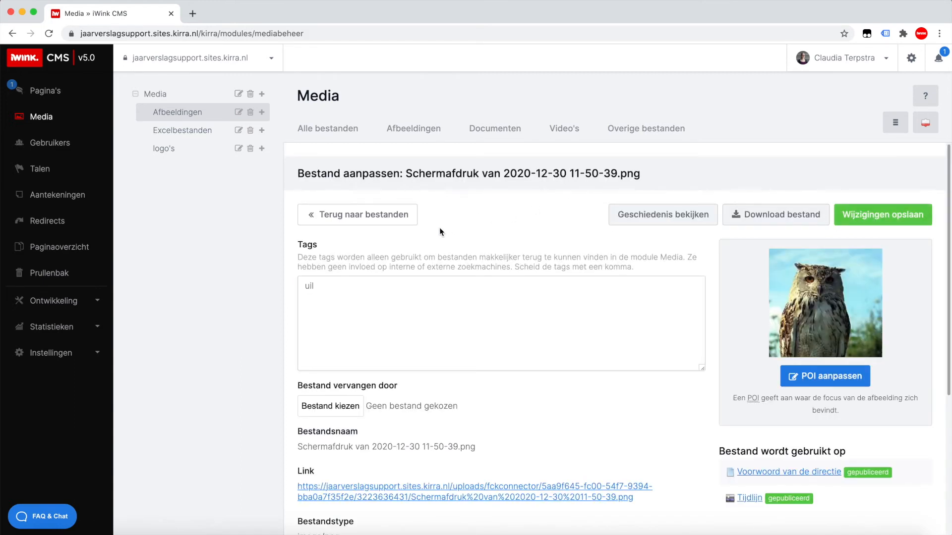
Return to the file overview and search the media files for the tag "uil".
{"action": "left_click", "coordinate": [389, 225]}
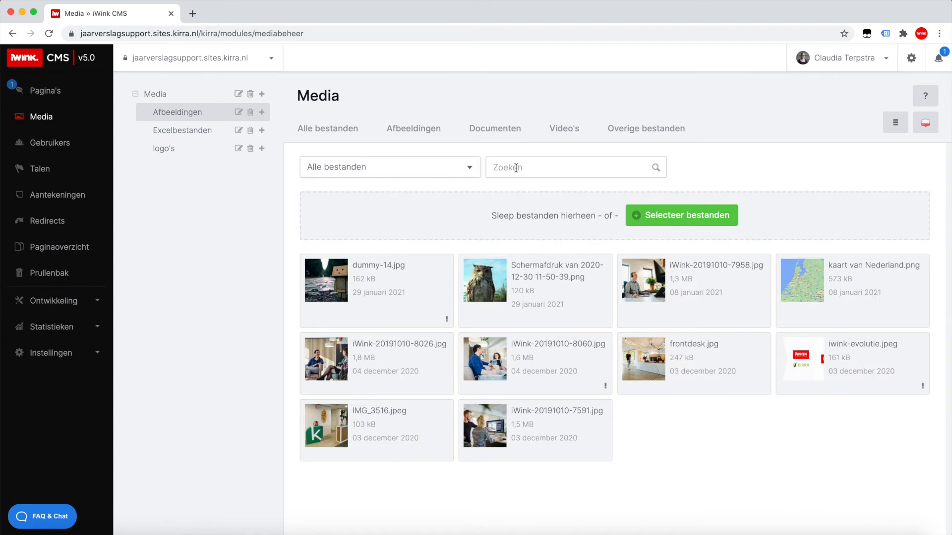
{"action": "left_click", "coordinate": [561, 176]}
{"action": "type", "text": "uil"}
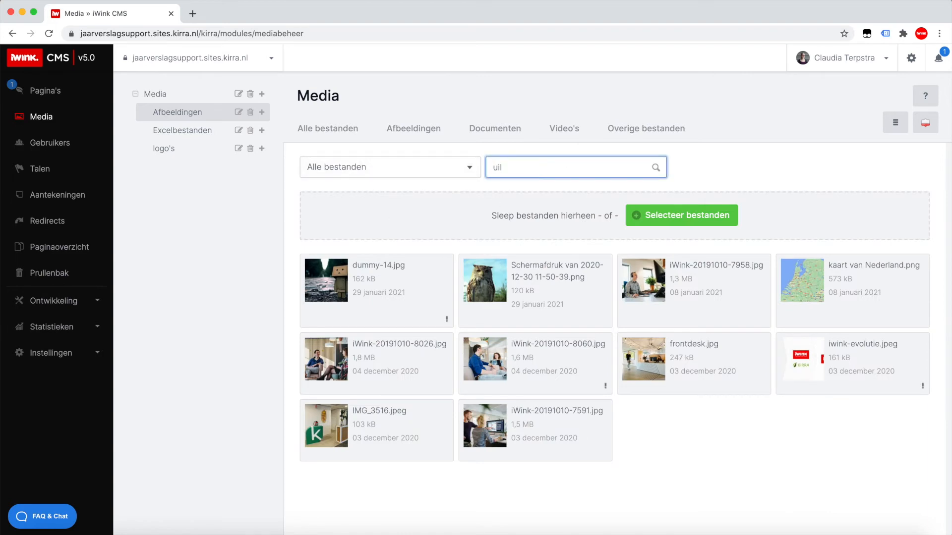
{"action": "key", "text": "Return"}
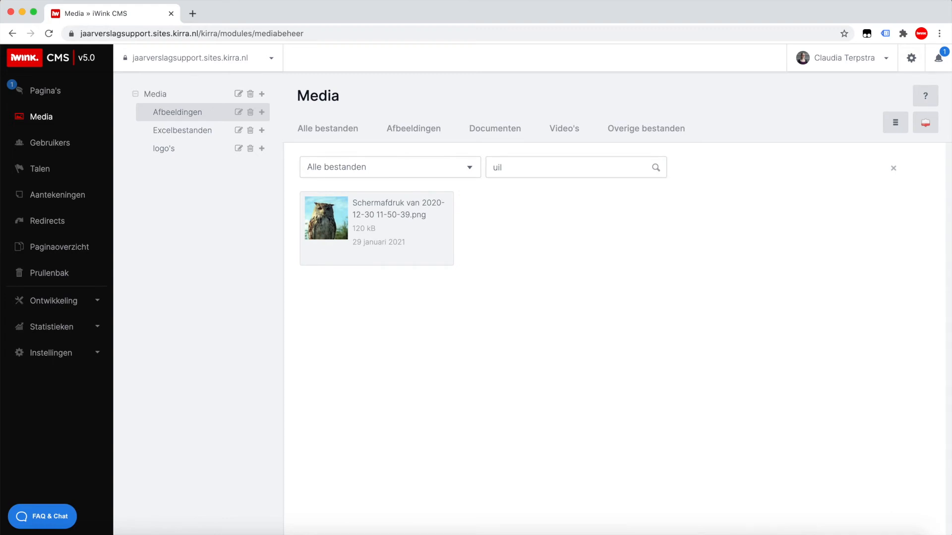
{"action": "mouse_move", "coordinate": [369, 218]}
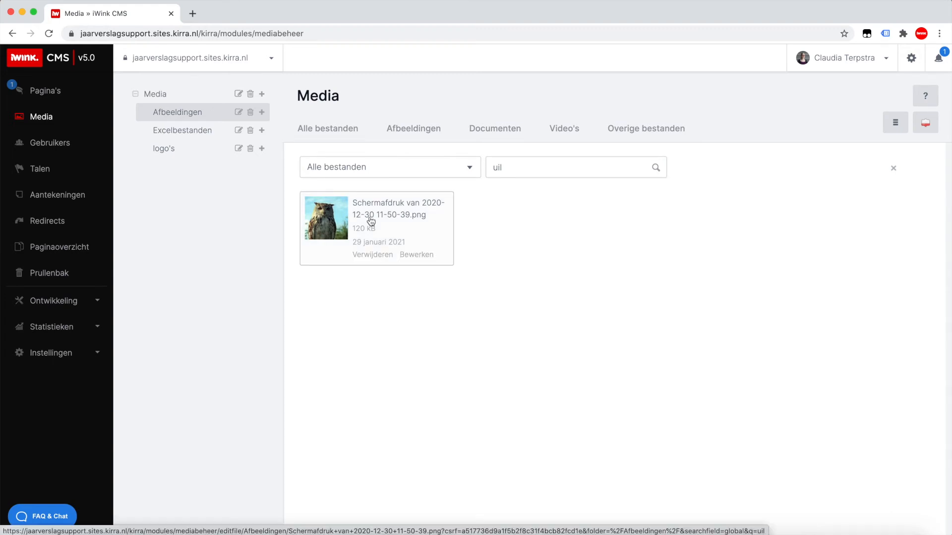
Open the owl image's edit page and examine its tags, the pages using it and its file details.
{"action": "left_click", "coordinate": [377, 217]}
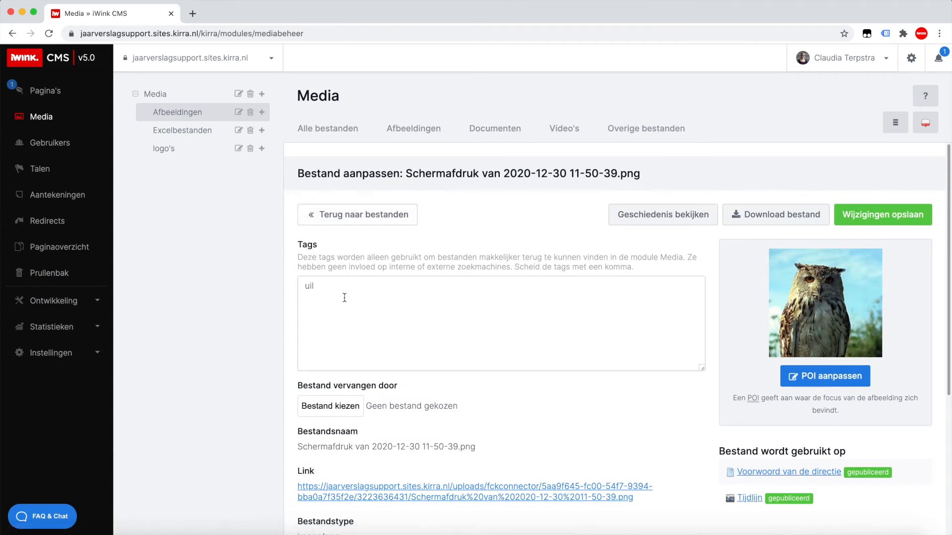
{"action": "scroll", "coordinate": [750, 367], "scroll_direction": "down", "scroll_amount": 2}
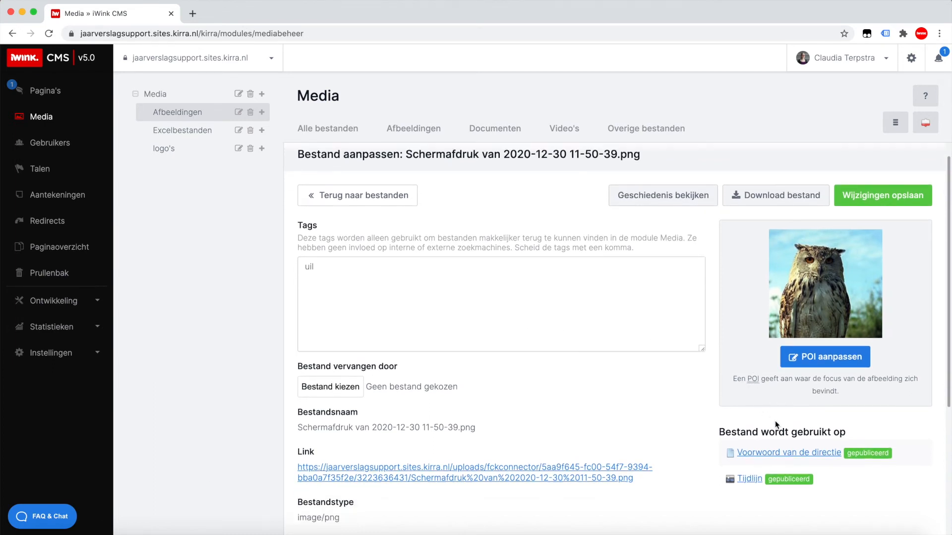
{"action": "scroll", "coordinate": [785, 421], "scroll_direction": "down", "scroll_amount": 1}
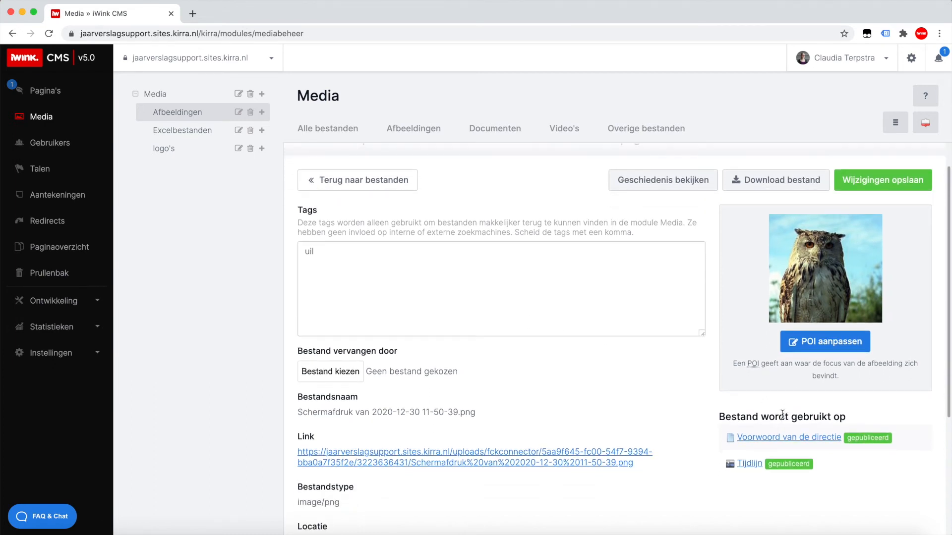
{"action": "scroll", "coordinate": [781, 416], "scroll_direction": "down", "scroll_amount": 5}
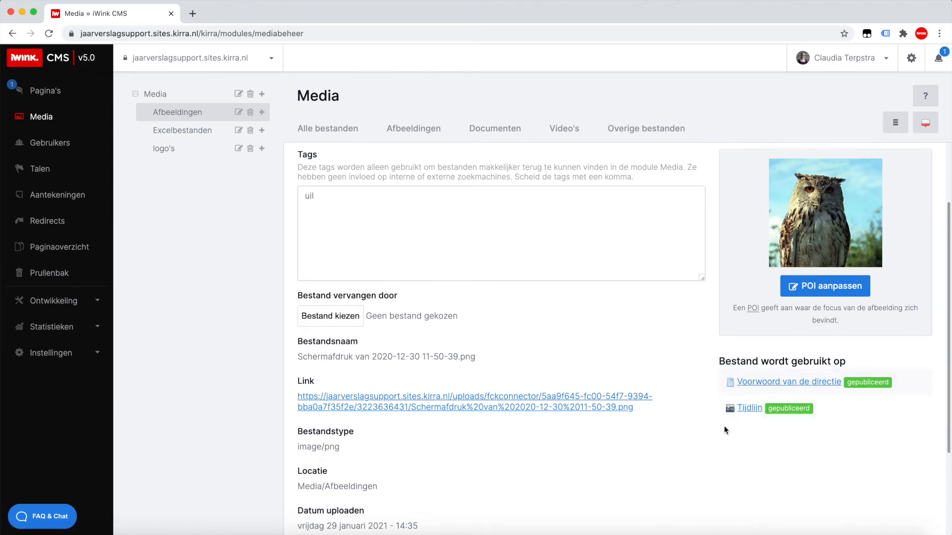
{"action": "scroll", "coordinate": [714, 421], "scroll_direction": "down", "scroll_amount": 3}
{"action": "scroll", "coordinate": [532, 404], "scroll_direction": "down", "scroll_amount": 2}
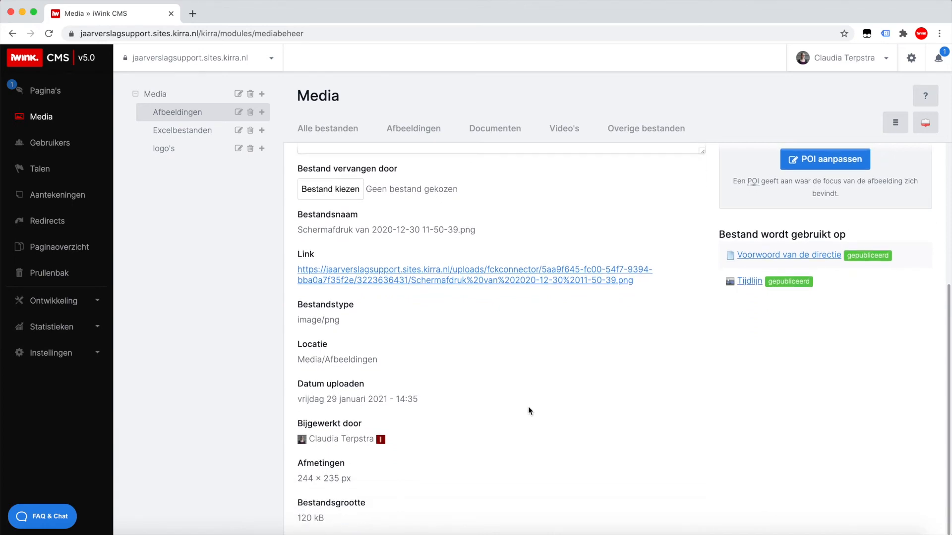
{"action": "scroll", "coordinate": [463, 448], "scroll_direction": "up", "scroll_amount": 9}
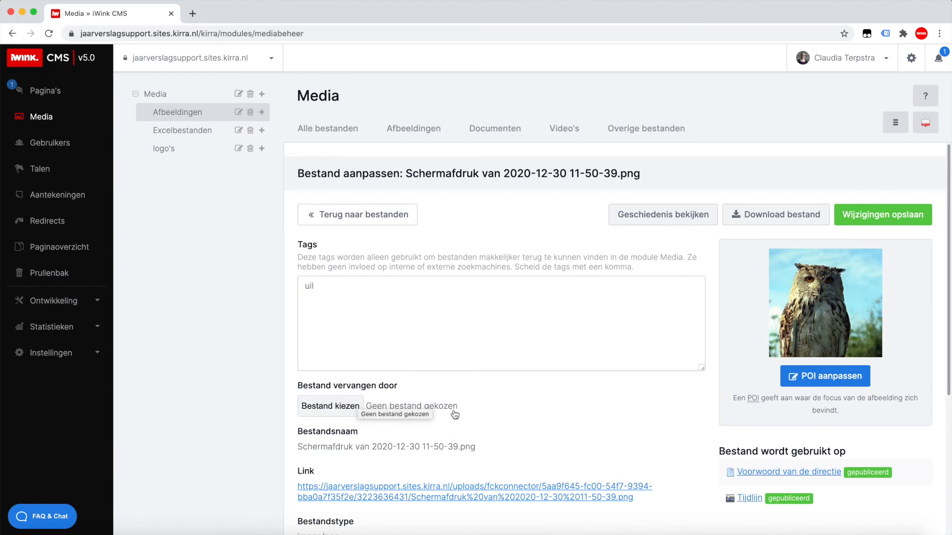
Replace the owl image with dummy-17.jpg from the Bureaublad folder and save the changes.
{"action": "left_click", "coordinate": [329, 407]}
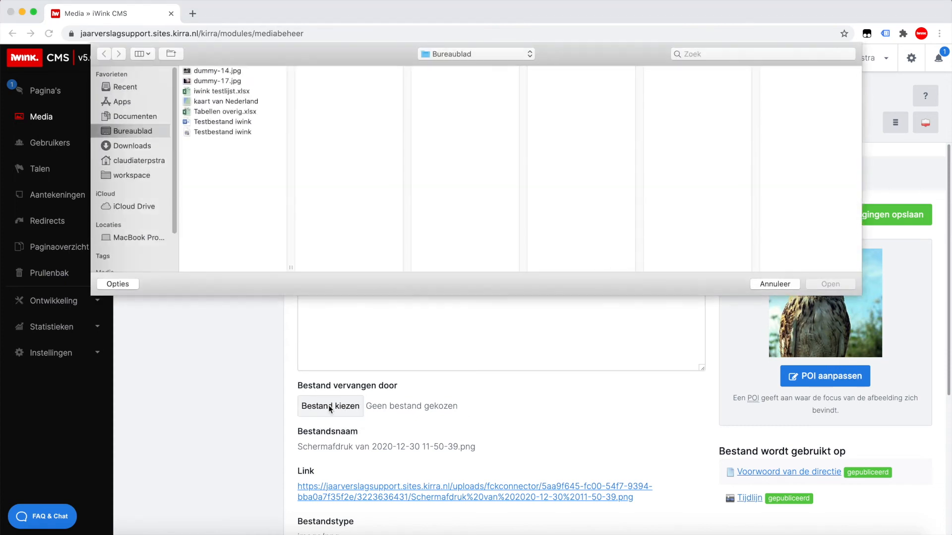
{"action": "left_click", "coordinate": [214, 82]}
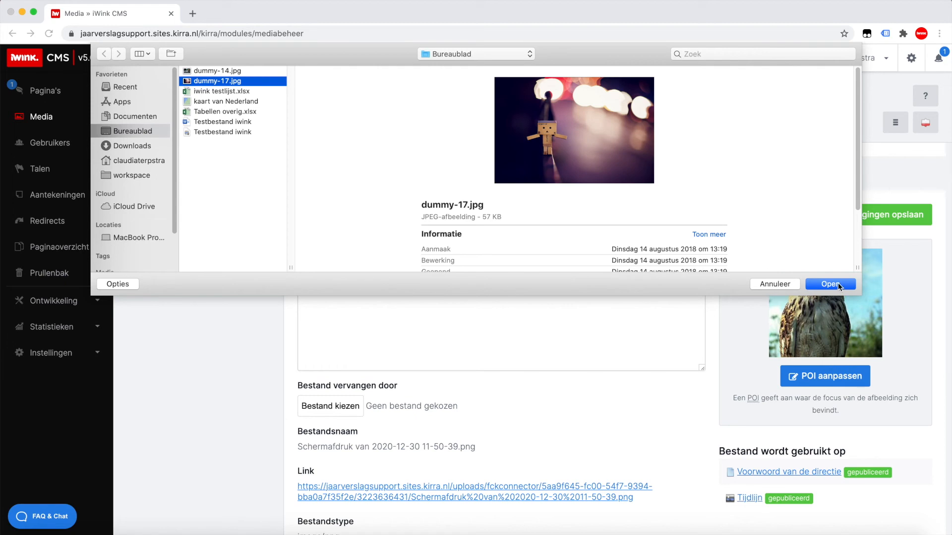
{"action": "left_click", "coordinate": [838, 284]}
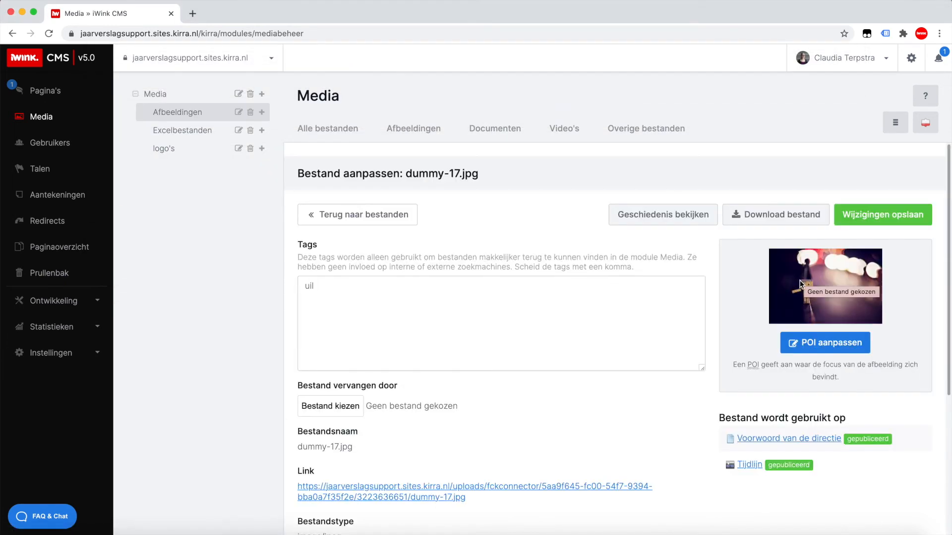
{"action": "left_click", "coordinate": [888, 215]}
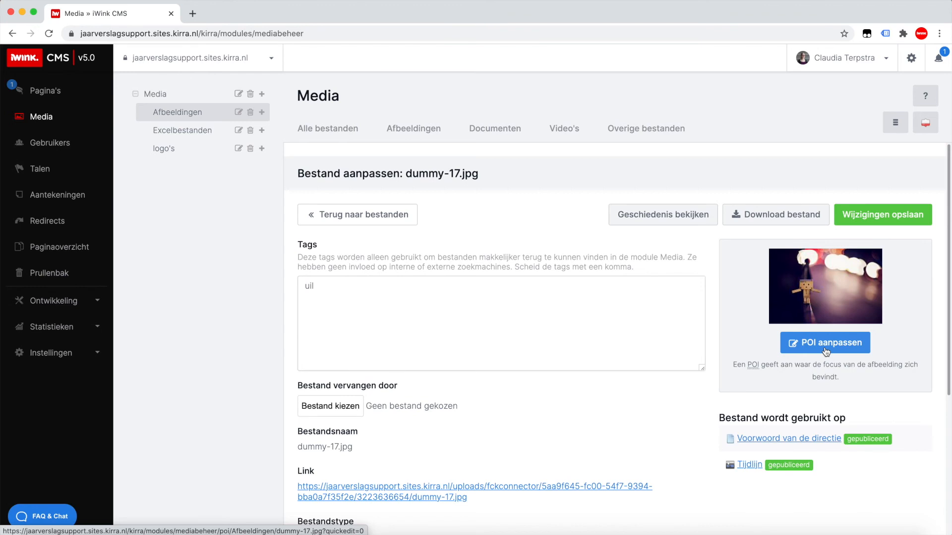
Set the POI of dummy-17.jpg around the cardboard figure, slightly enlarge the focus area, save it and return to the file overview.
{"action": "left_click", "coordinate": [832, 308]}
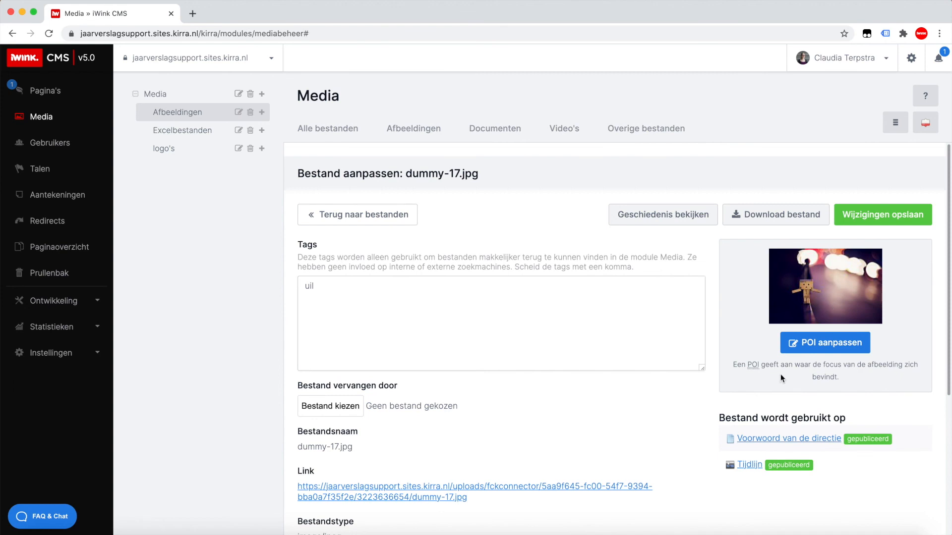
{"action": "left_click", "coordinate": [830, 352]}
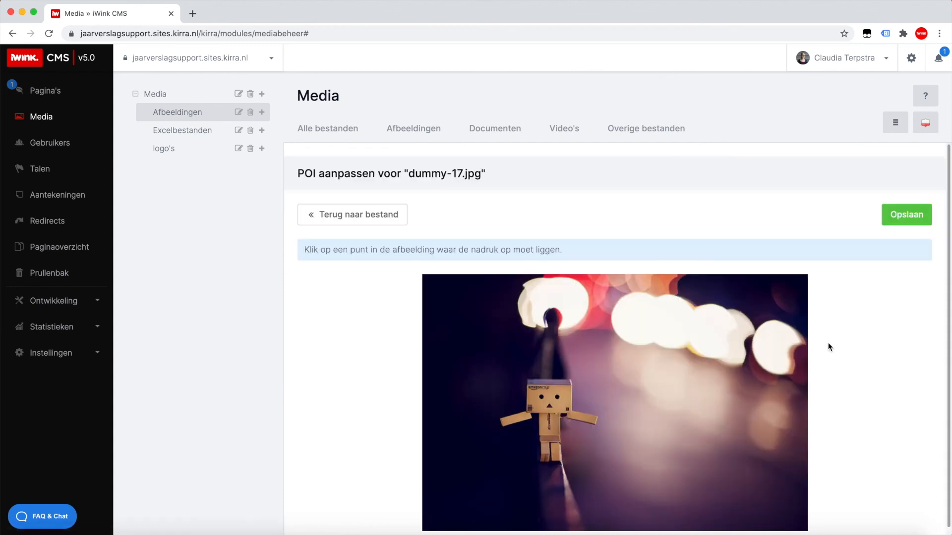
{"action": "scroll", "coordinate": [827, 343], "scroll_direction": "down", "scroll_amount": 1}
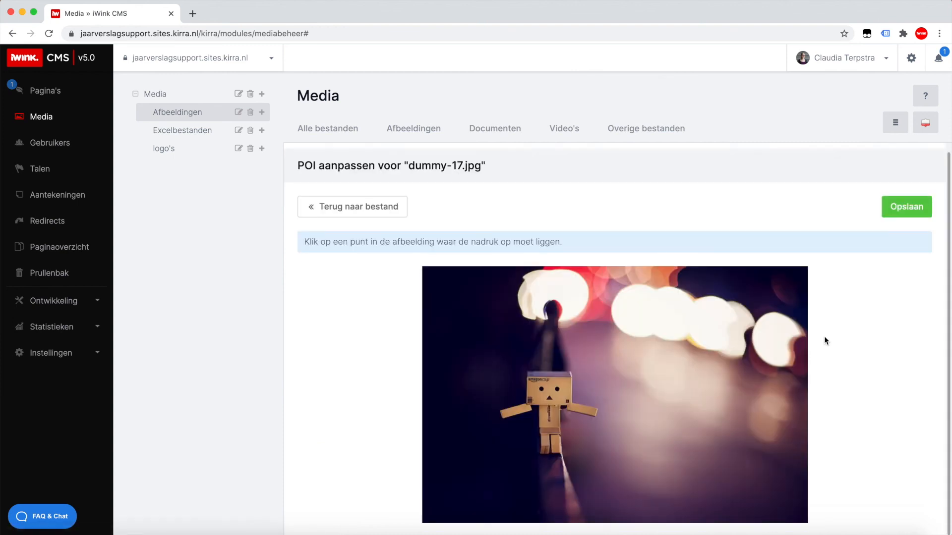
{"action": "left_click", "coordinate": [566, 368]}
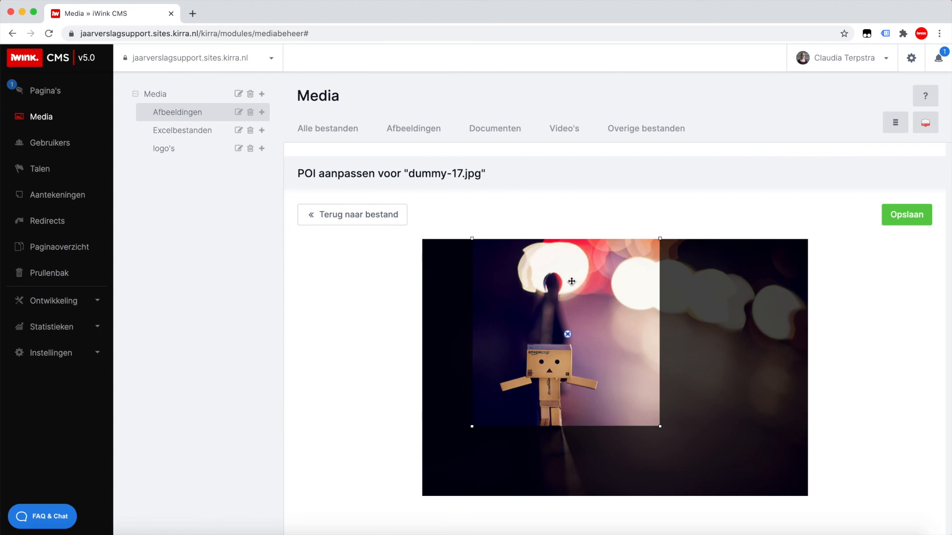
{"action": "left_click_drag", "start_coordinate": [554, 273], "coordinate": [536, 319]}
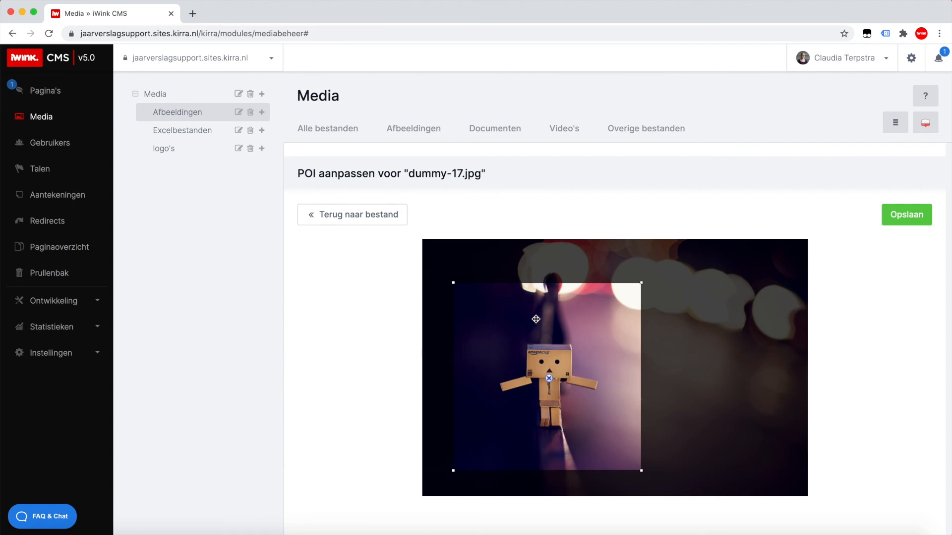
{"action": "left_click_drag", "start_coordinate": [641, 282], "coordinate": [652, 271]}
{"action": "left_click_drag", "start_coordinate": [560, 343], "coordinate": [558, 346]}
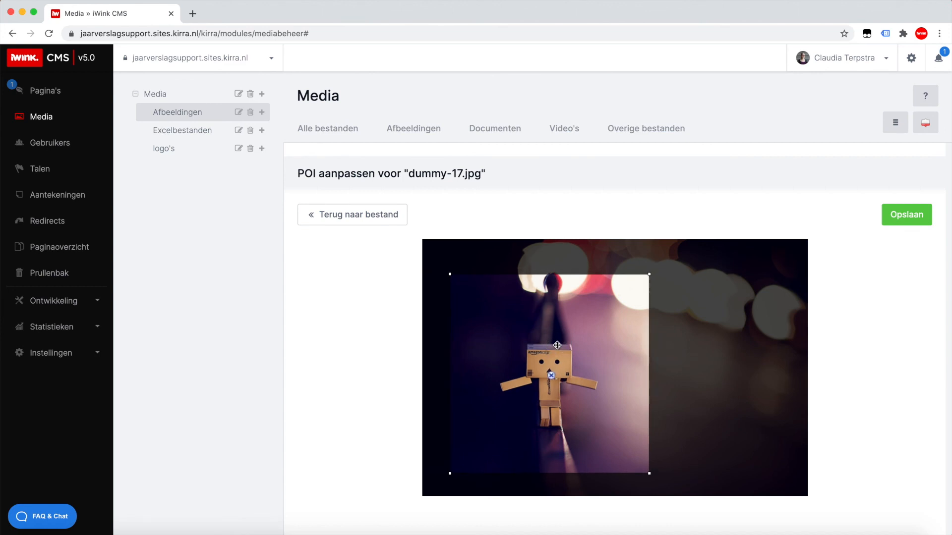
{"action": "left_click", "coordinate": [907, 217]}
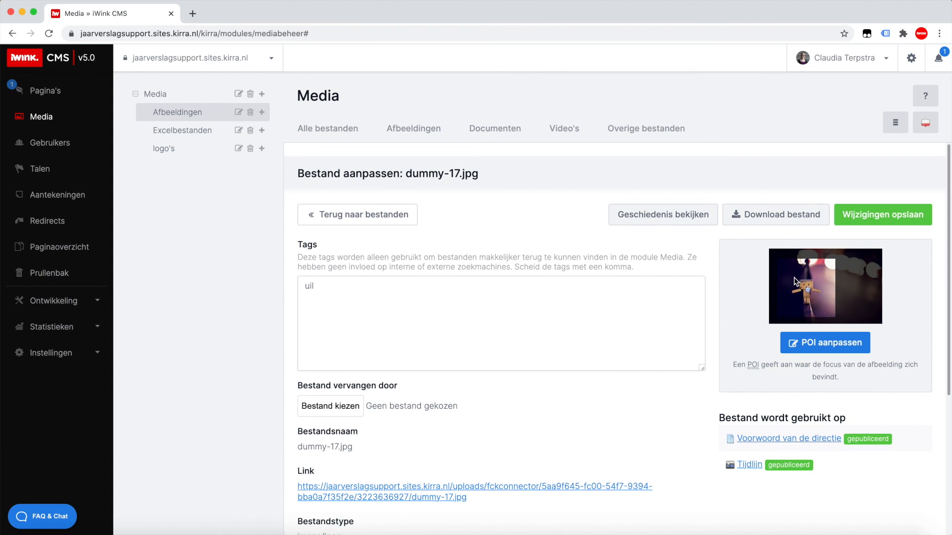
{"action": "left_click", "coordinate": [364, 218]}
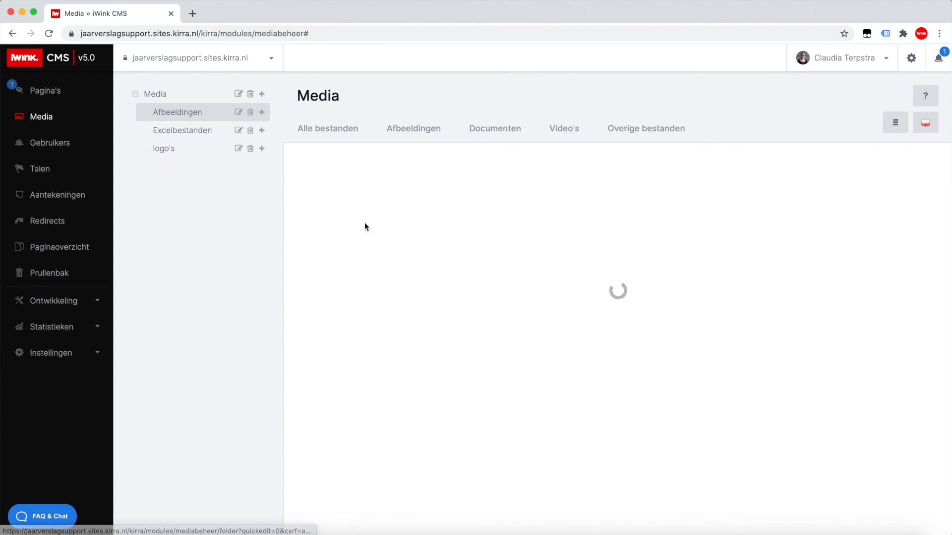